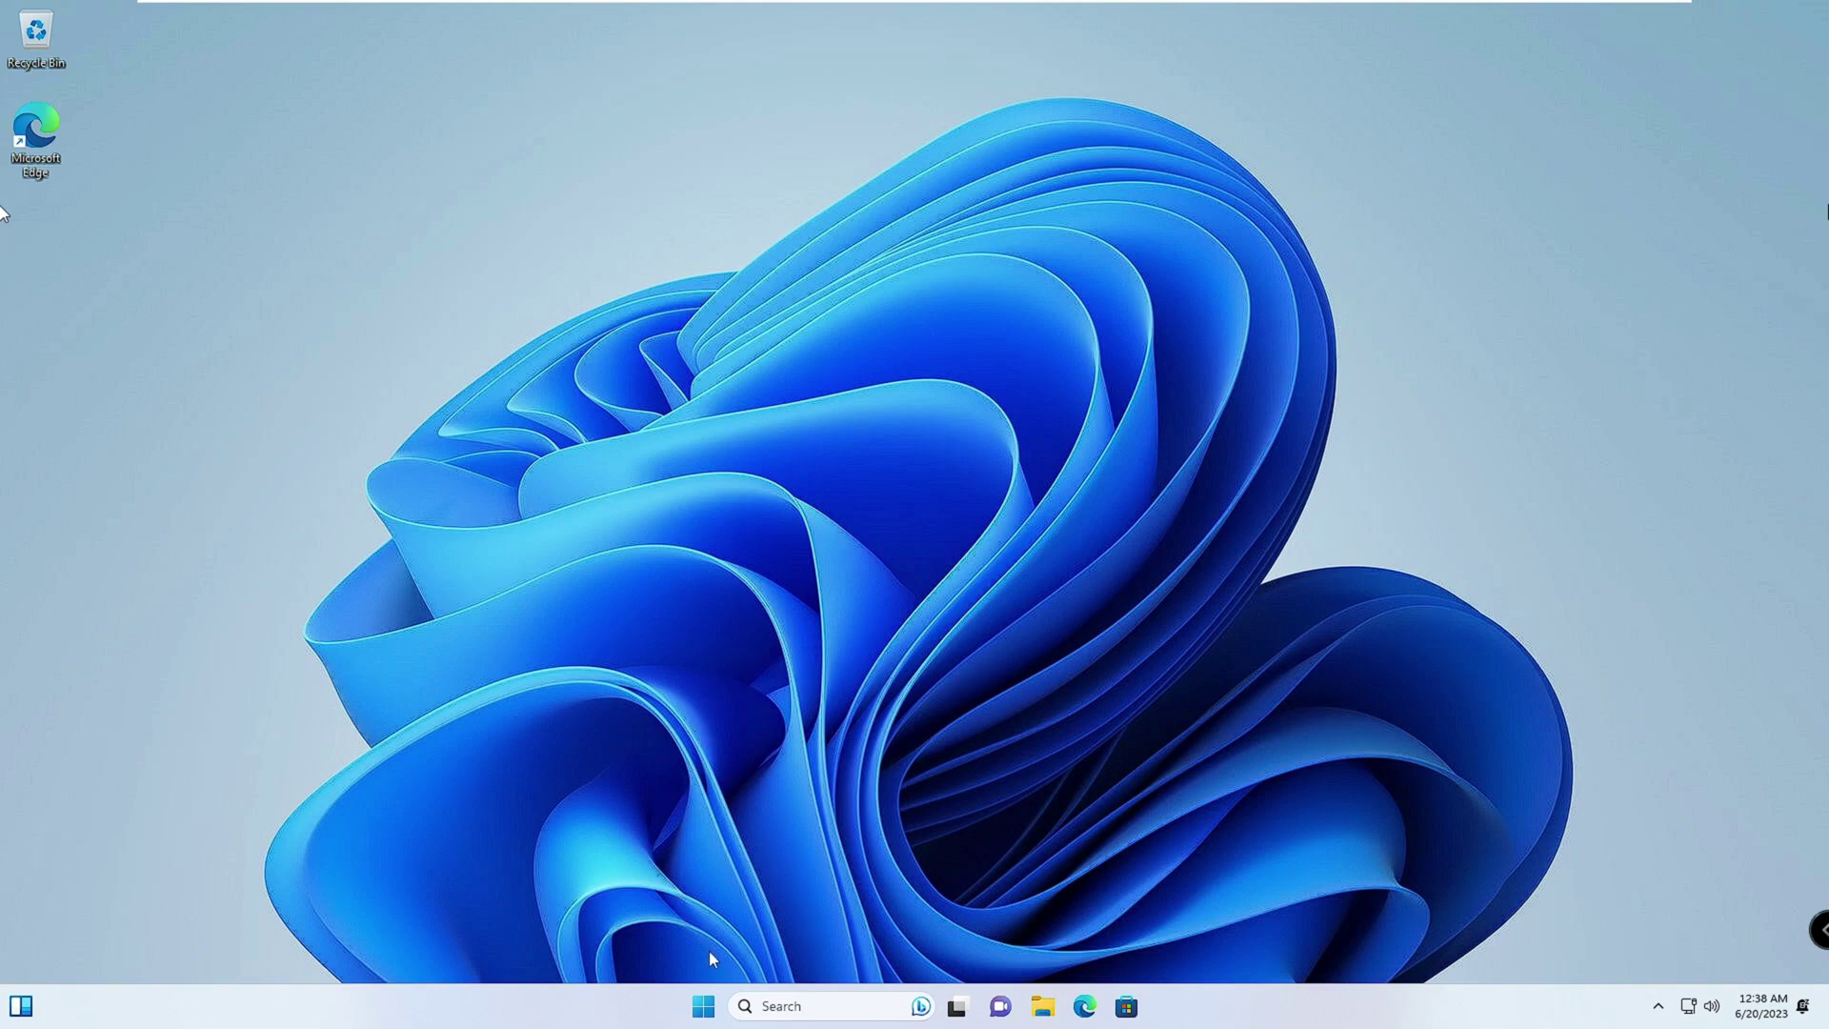
# Step: Open Settings from the Start quick-link menu and scroll the Accounts page to Account settings
pyautogui.rightClick(707, 1009)
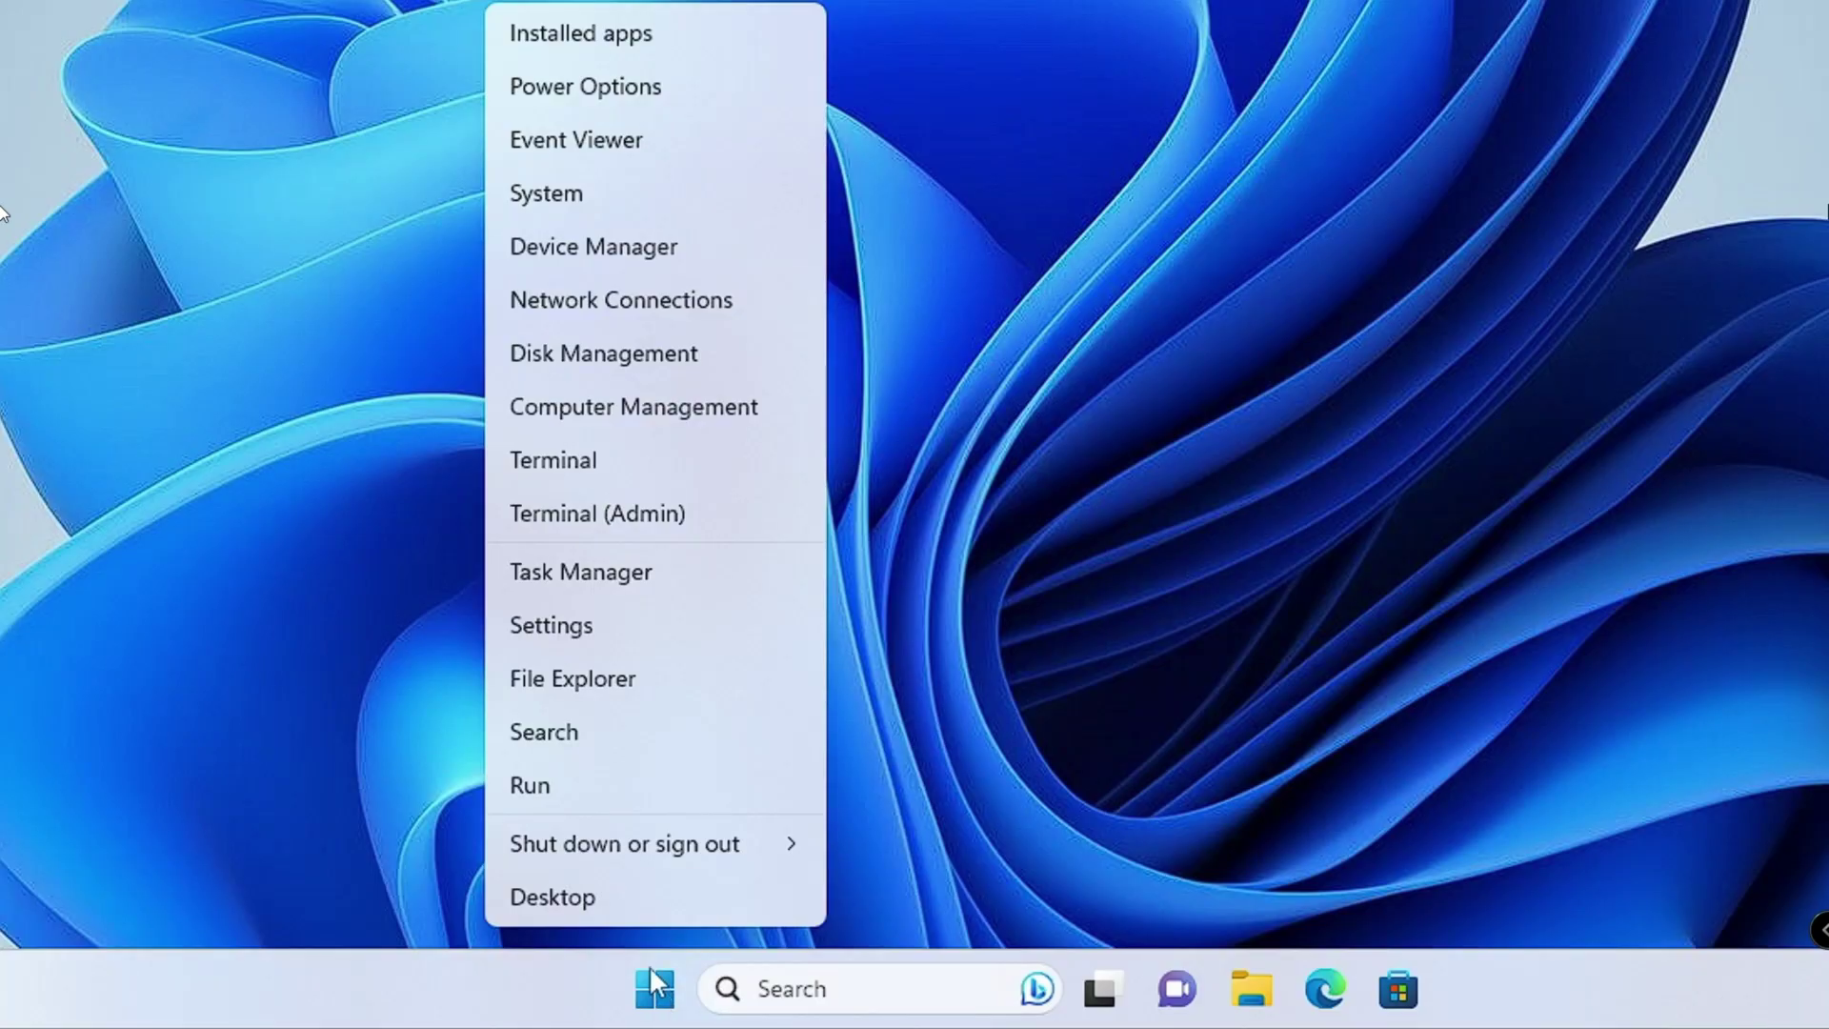
pyautogui.click(602, 632)
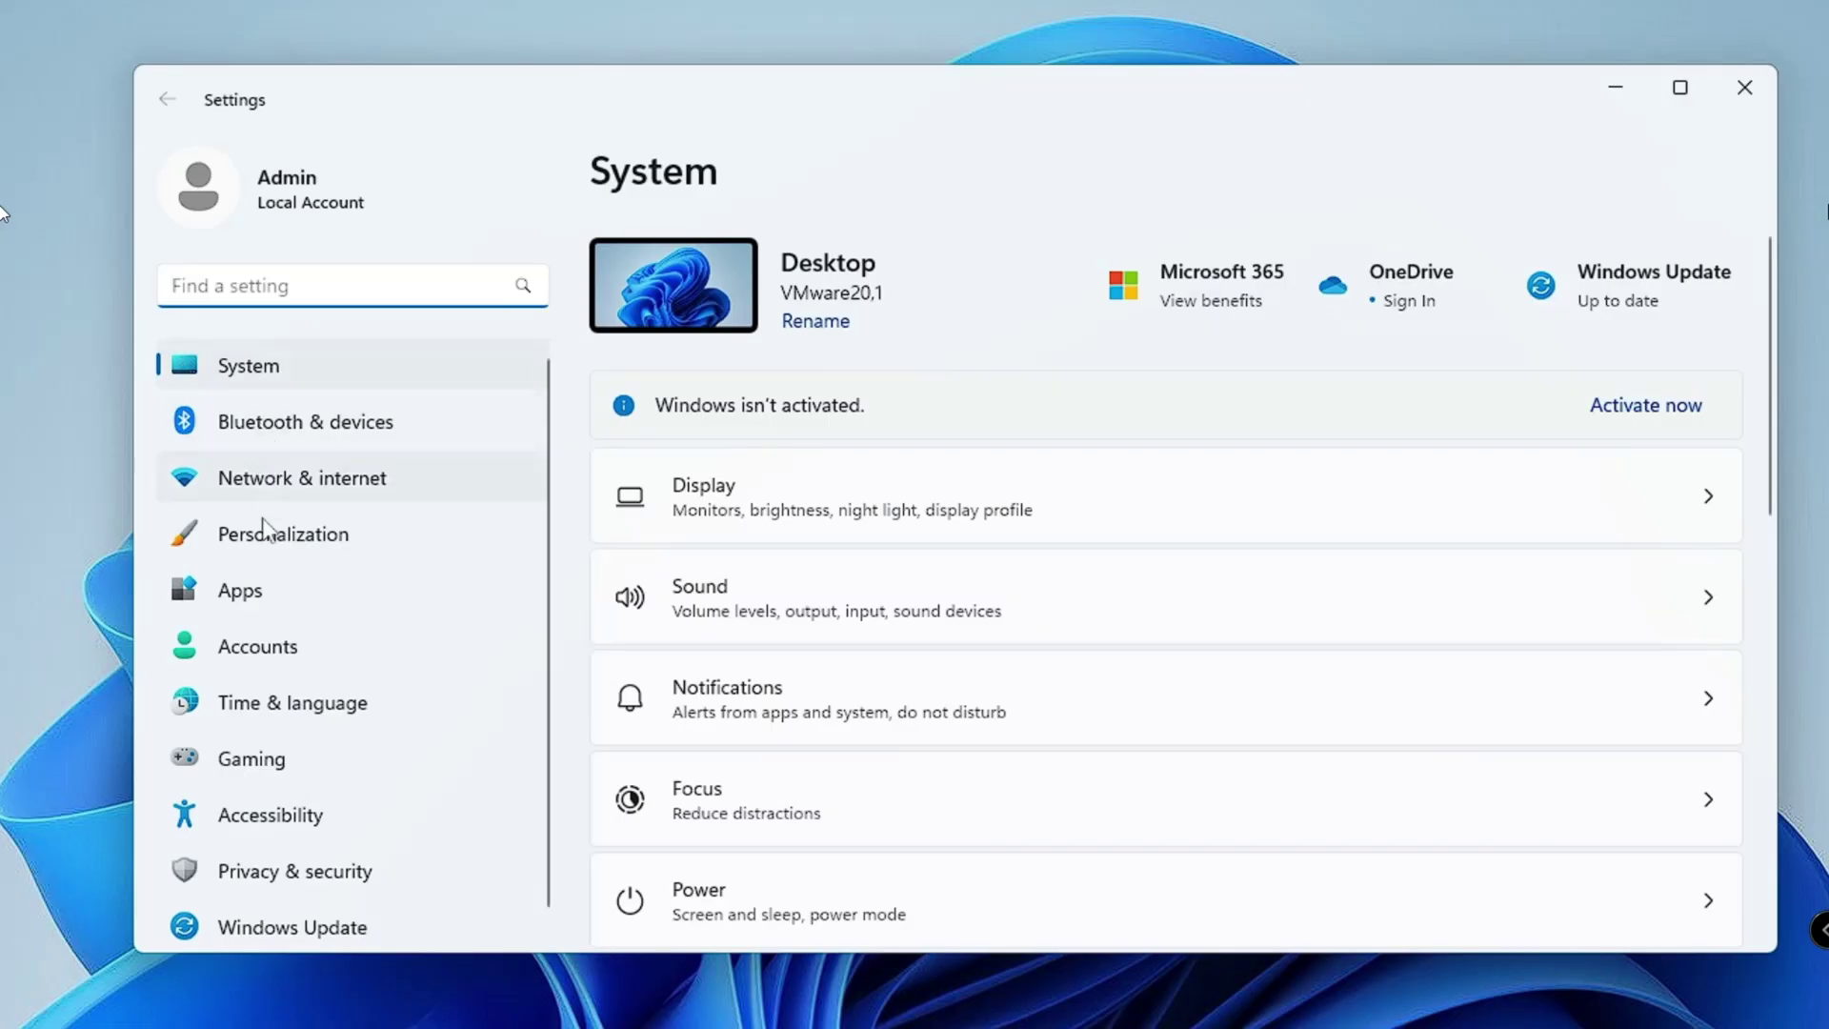
pyautogui.click(271, 666)
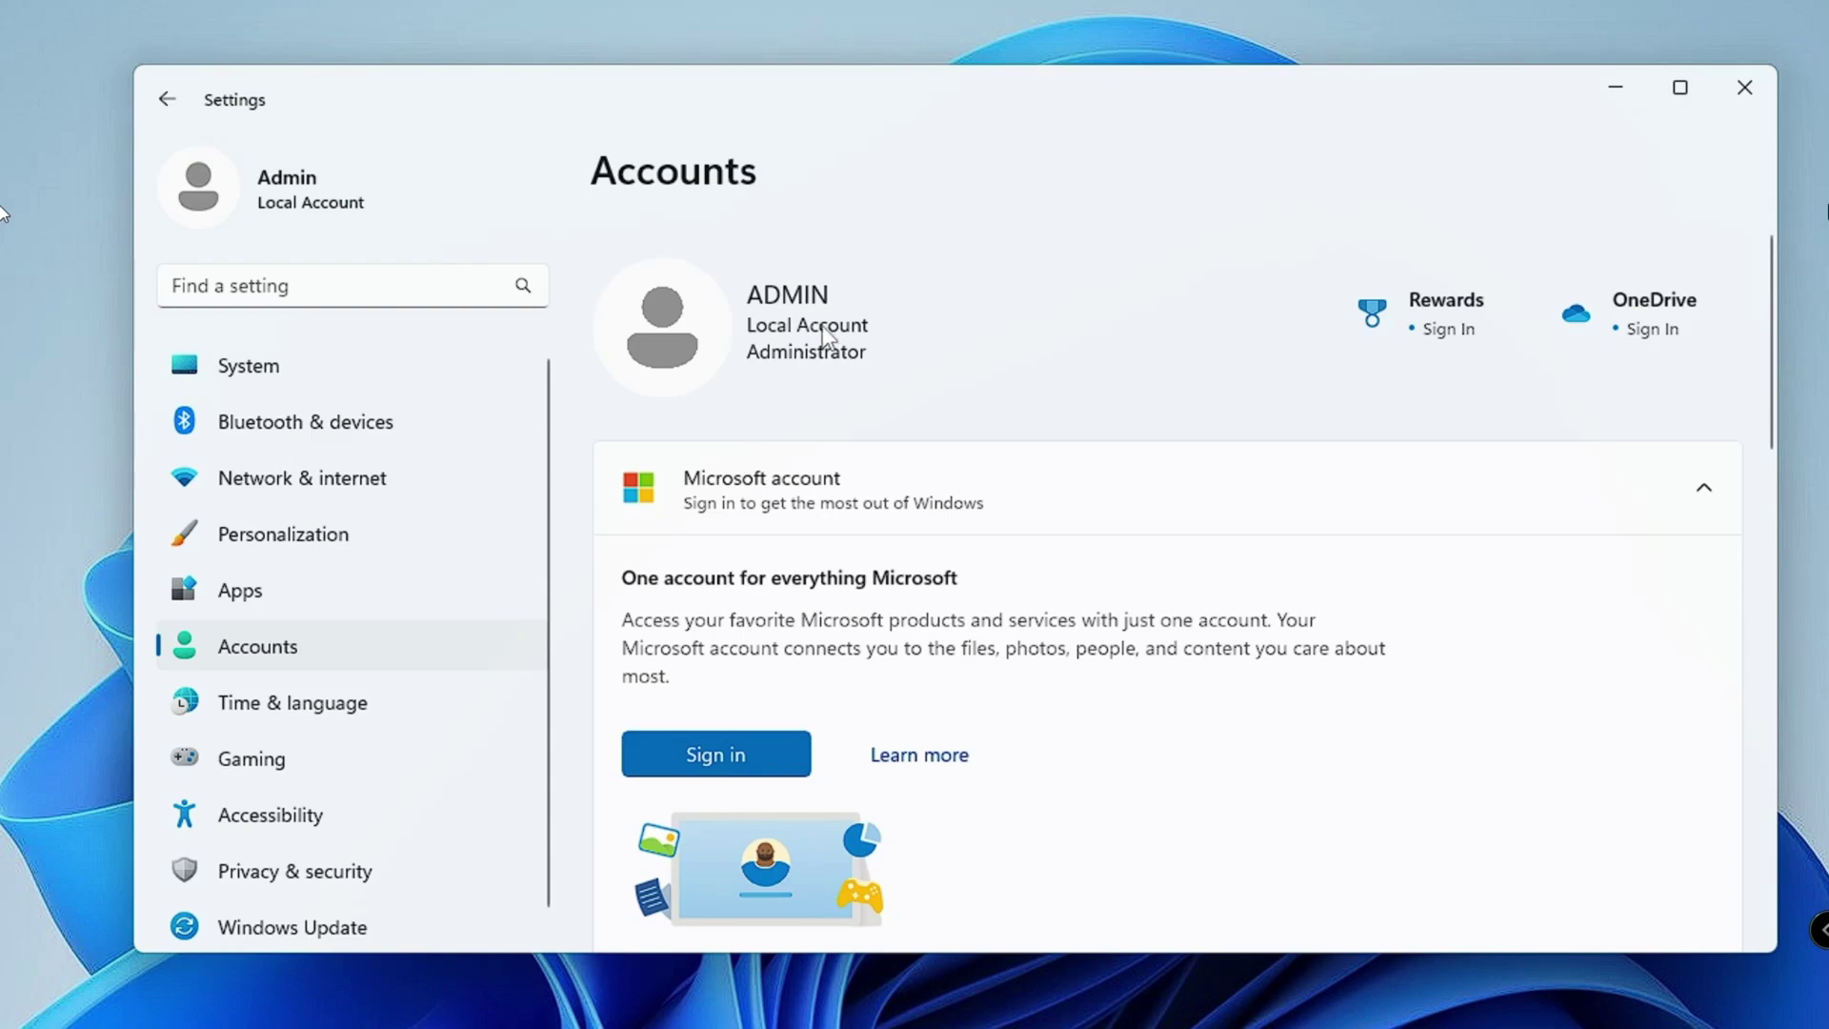
pyautogui.scroll(-5, 935, 448)
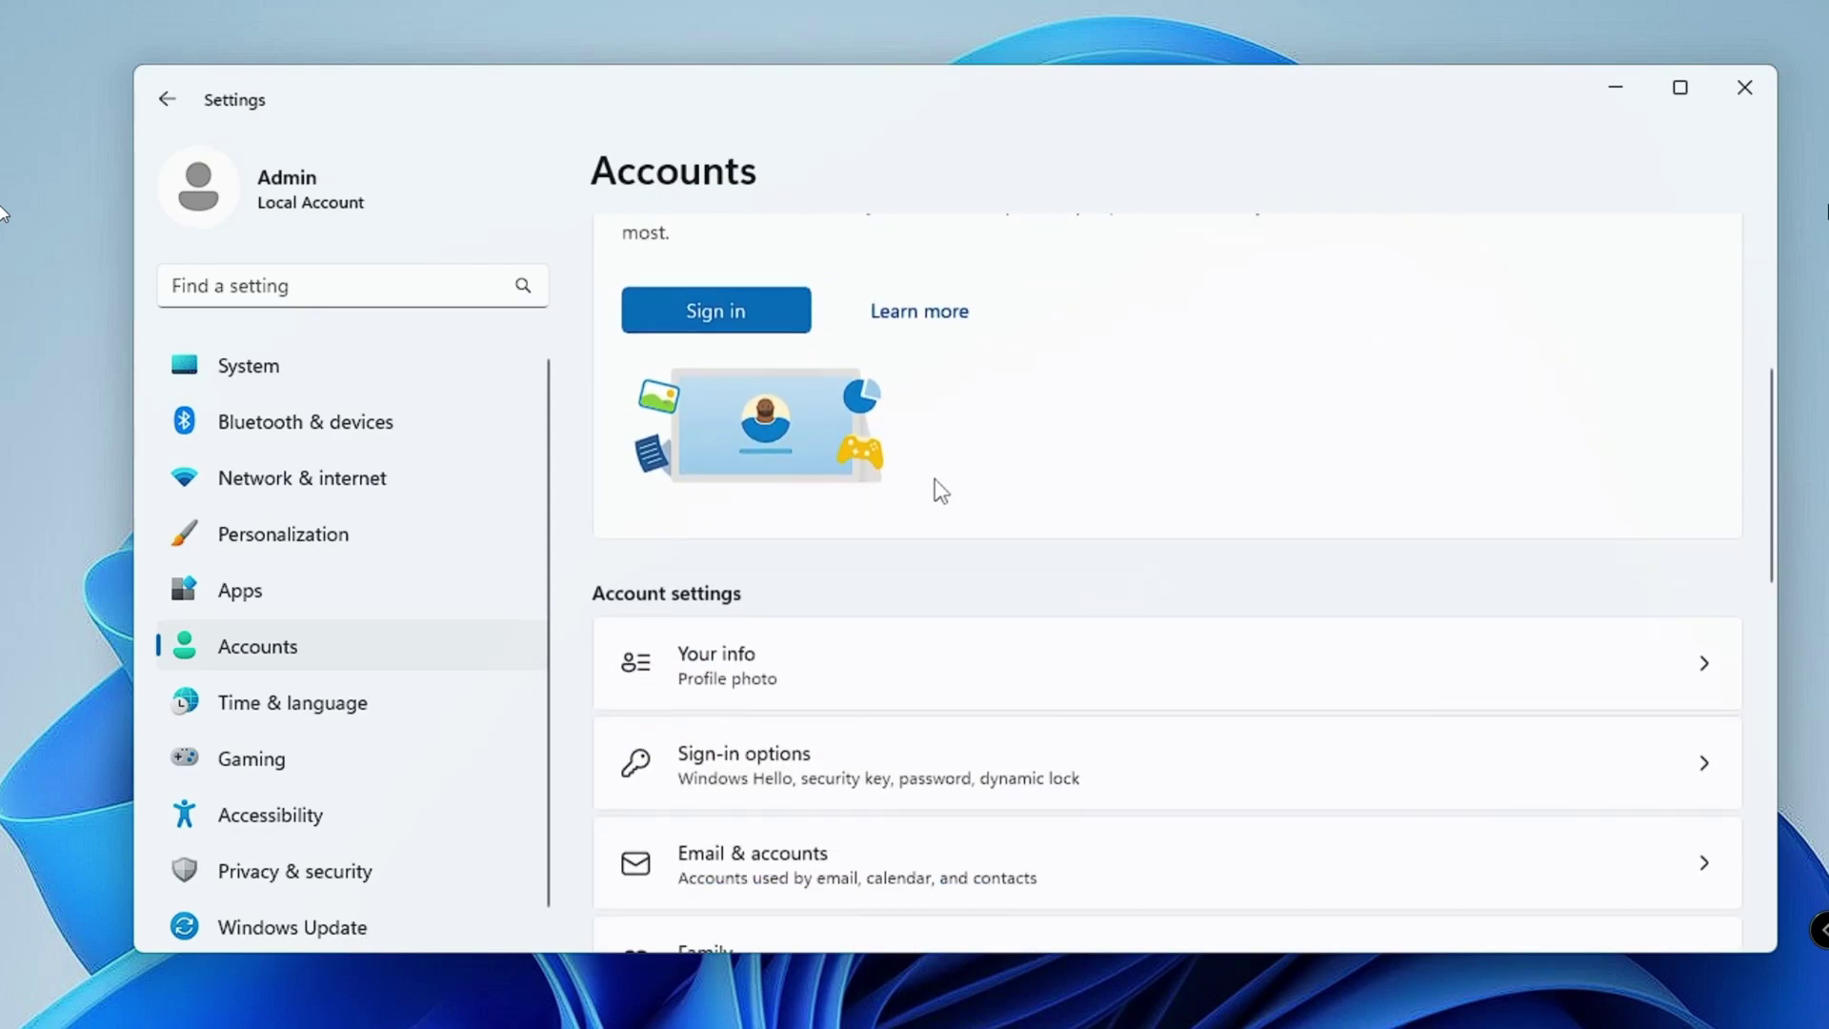
pyautogui.scroll(-2, 938, 496)
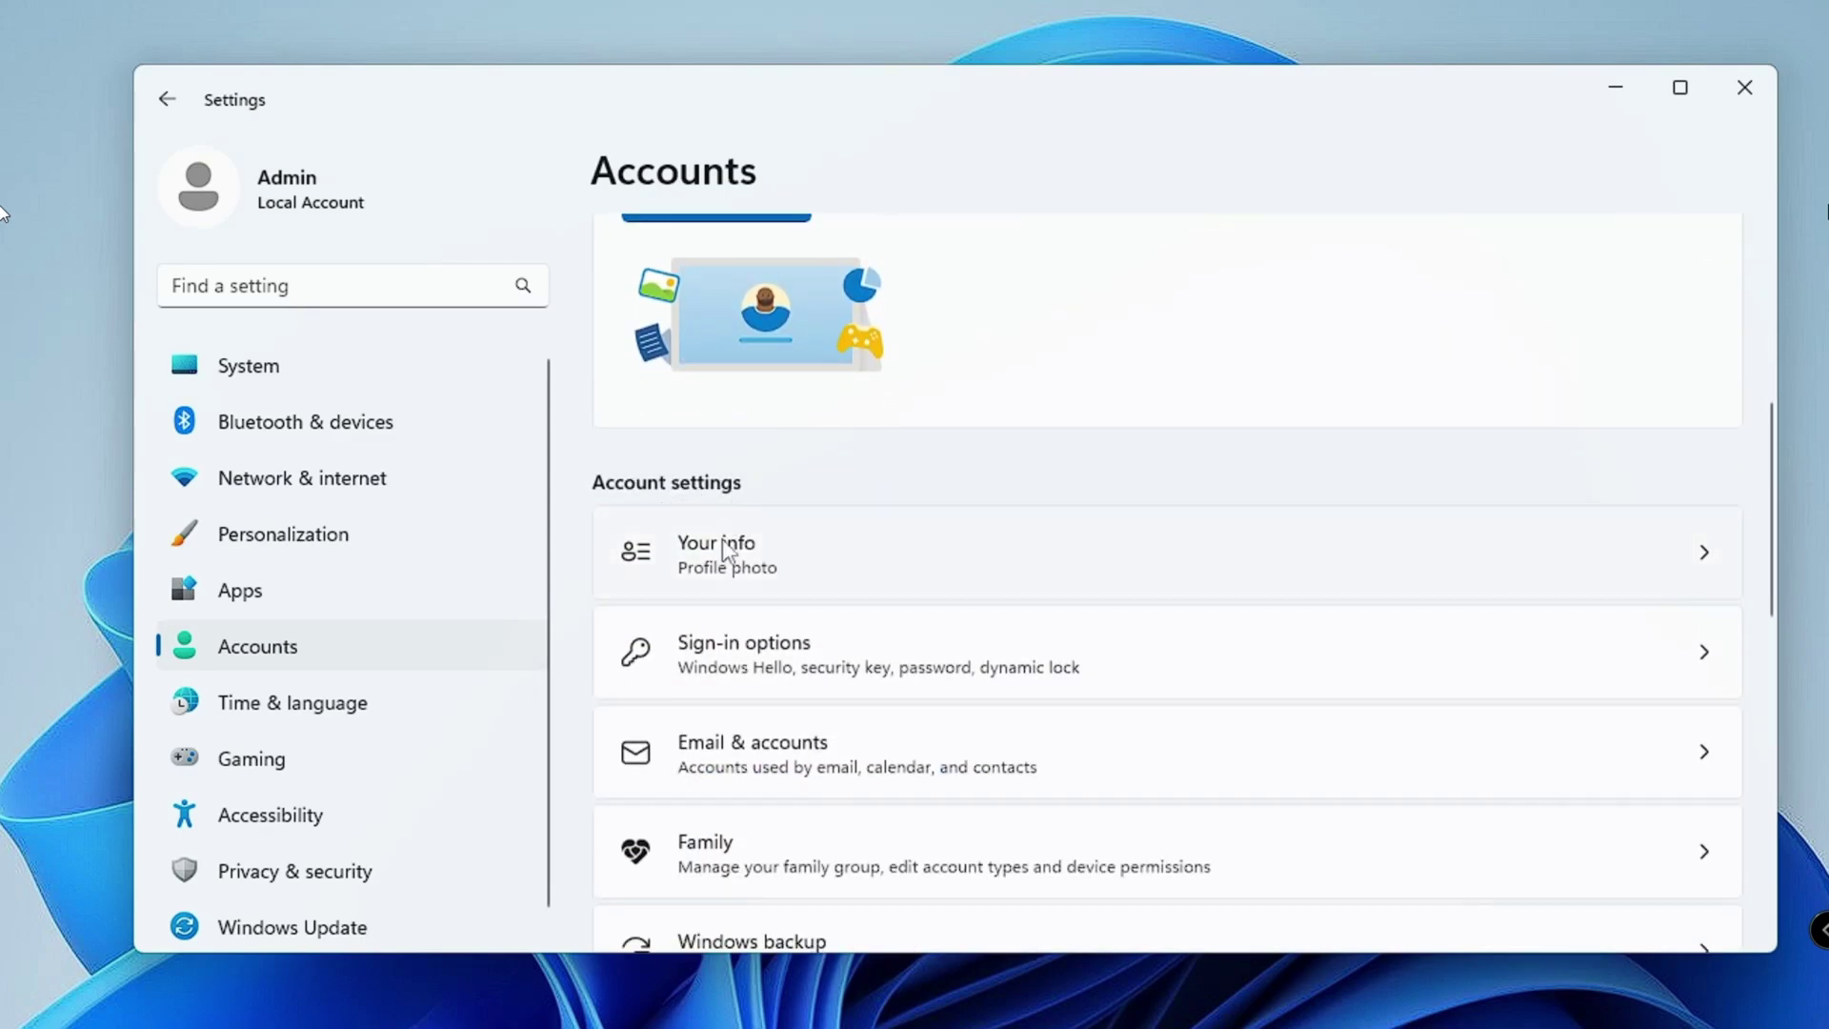
# Step: Open Your info for the local Admin account and scroll to the Microsoft account sign-in option
pyautogui.click(843, 567)
pyautogui.scroll(-2, 838, 578)
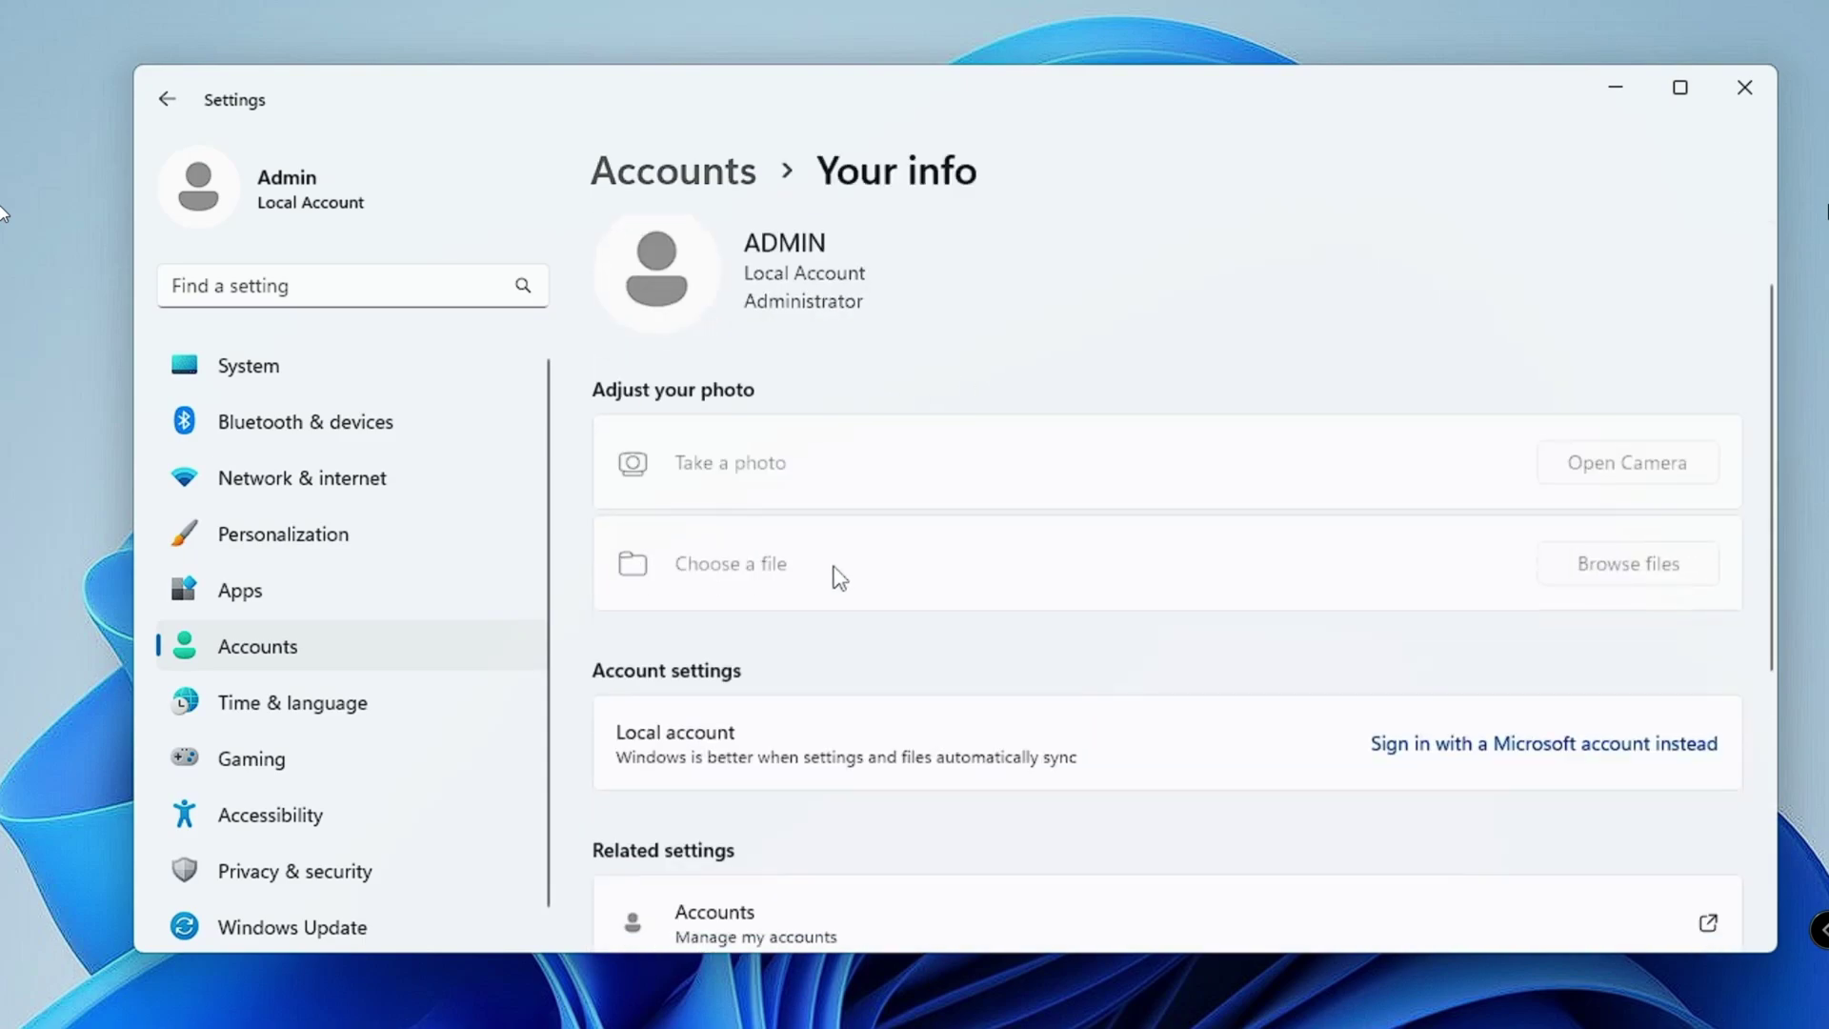
pyautogui.scroll(-3, 838, 577)
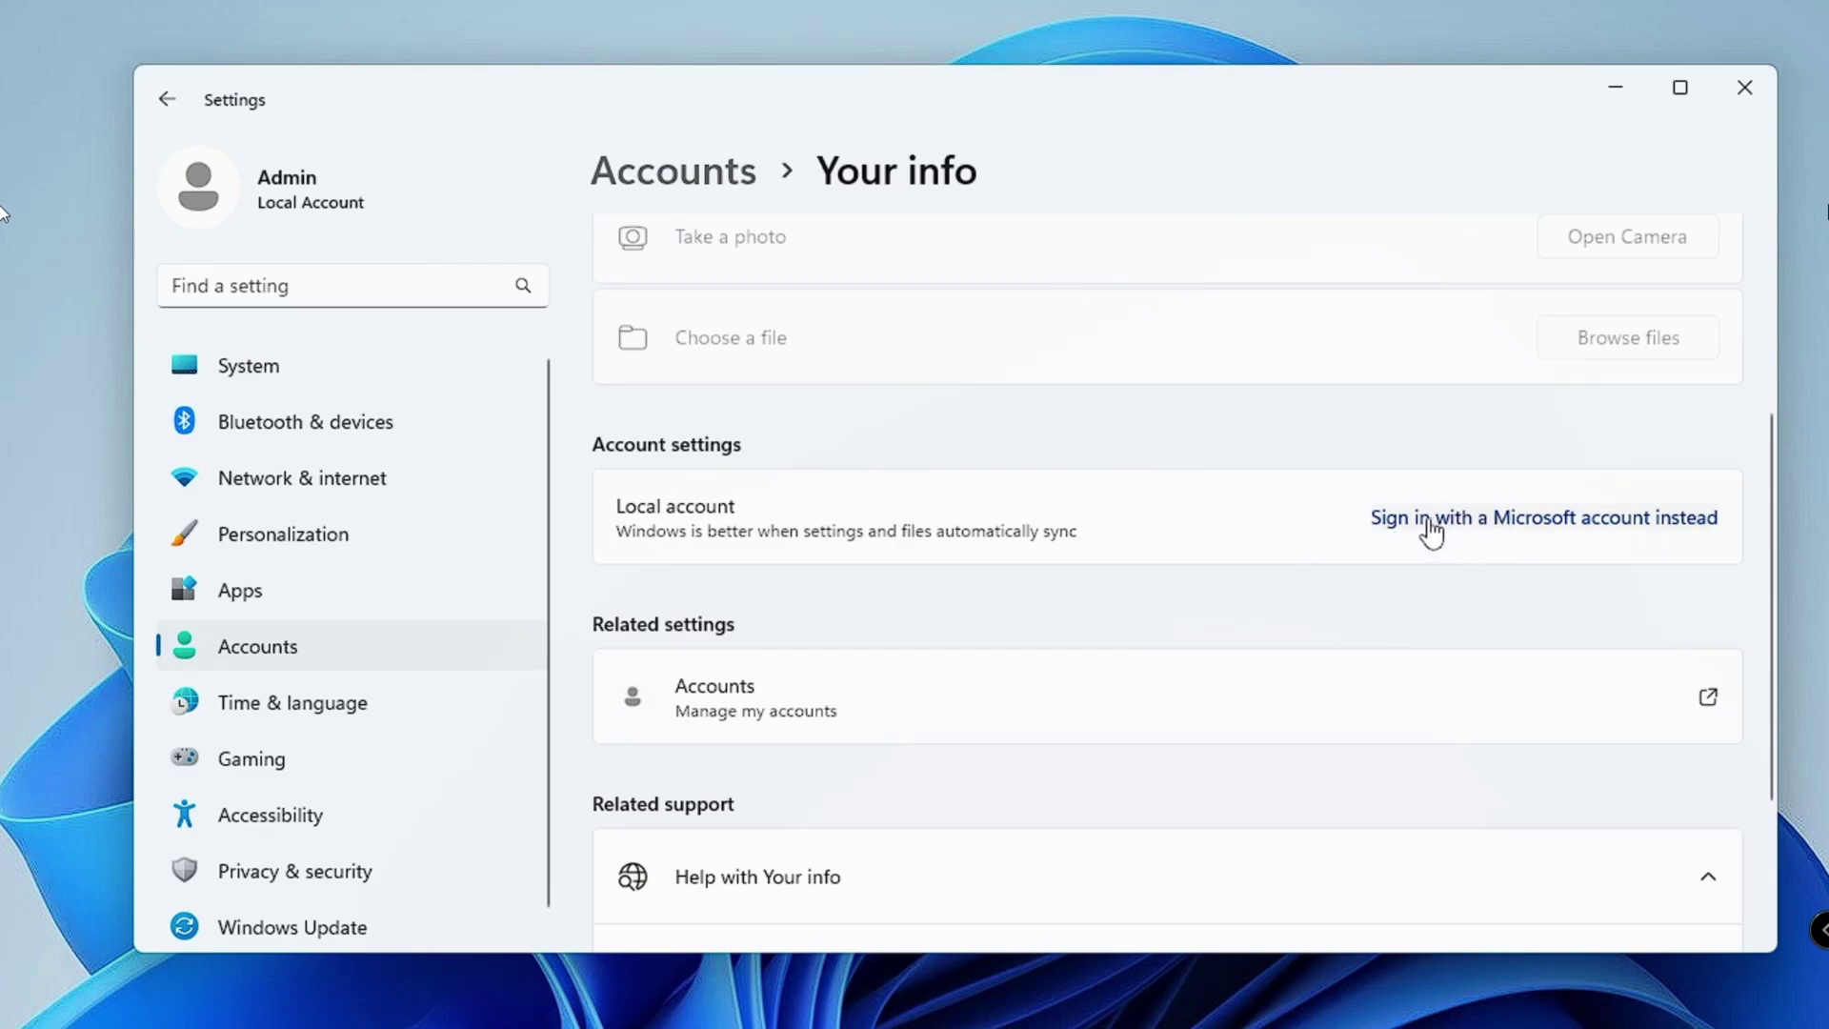
# Step: Sign in with an existing Microsoft account and confirm it with the current Windows password
pyautogui.click(1576, 519)
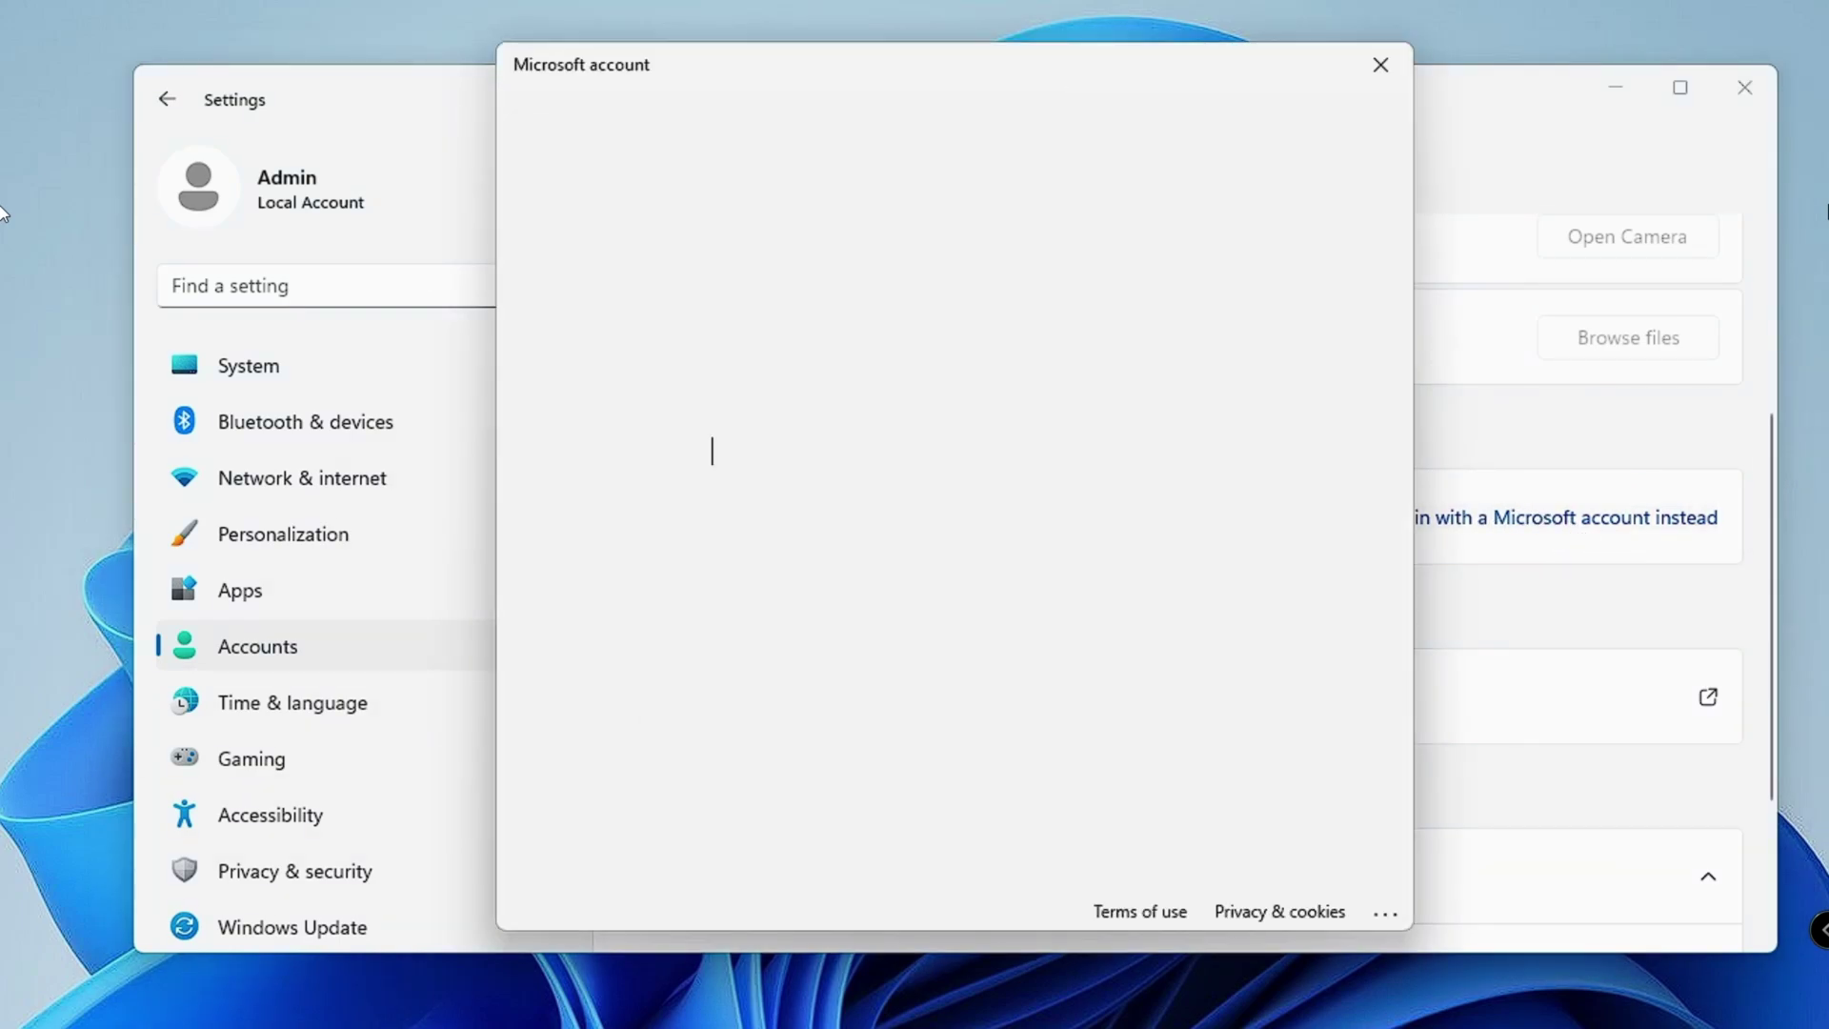
pyautogui.moveTo(1065, 51); pyautogui.dragTo(1169, 88)
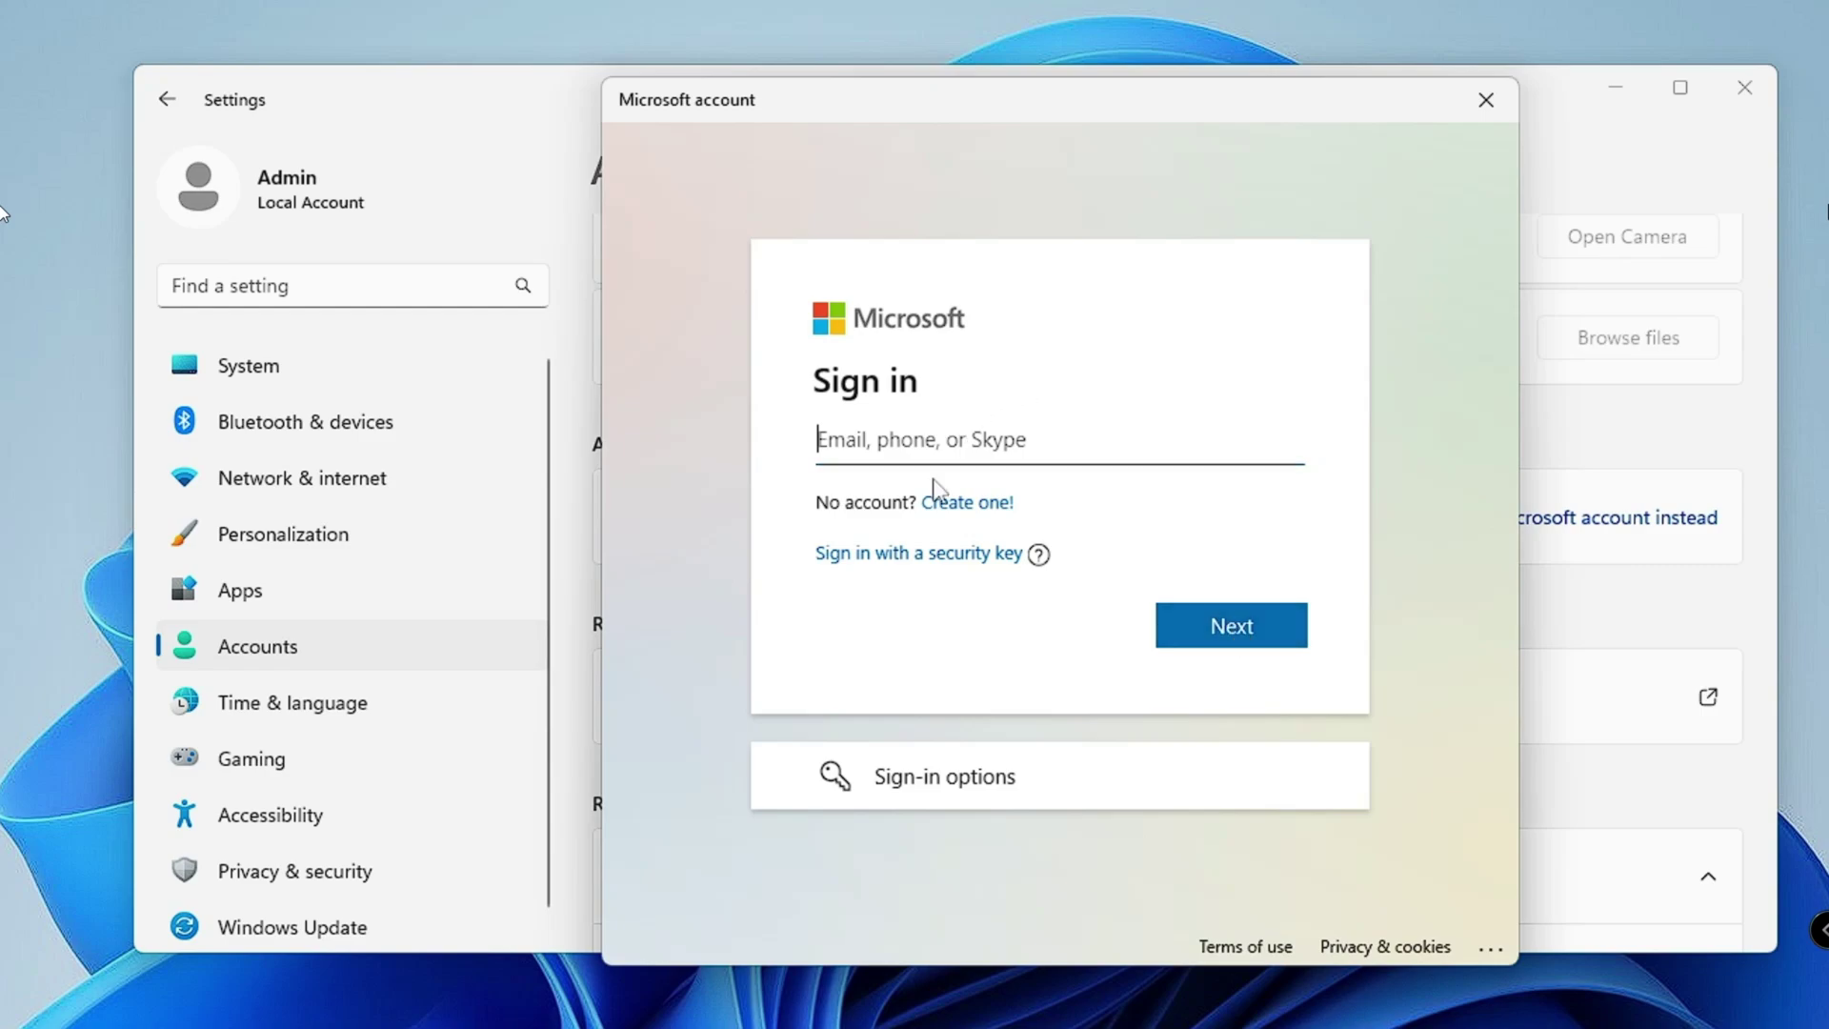
pyautogui.click(978, 512)
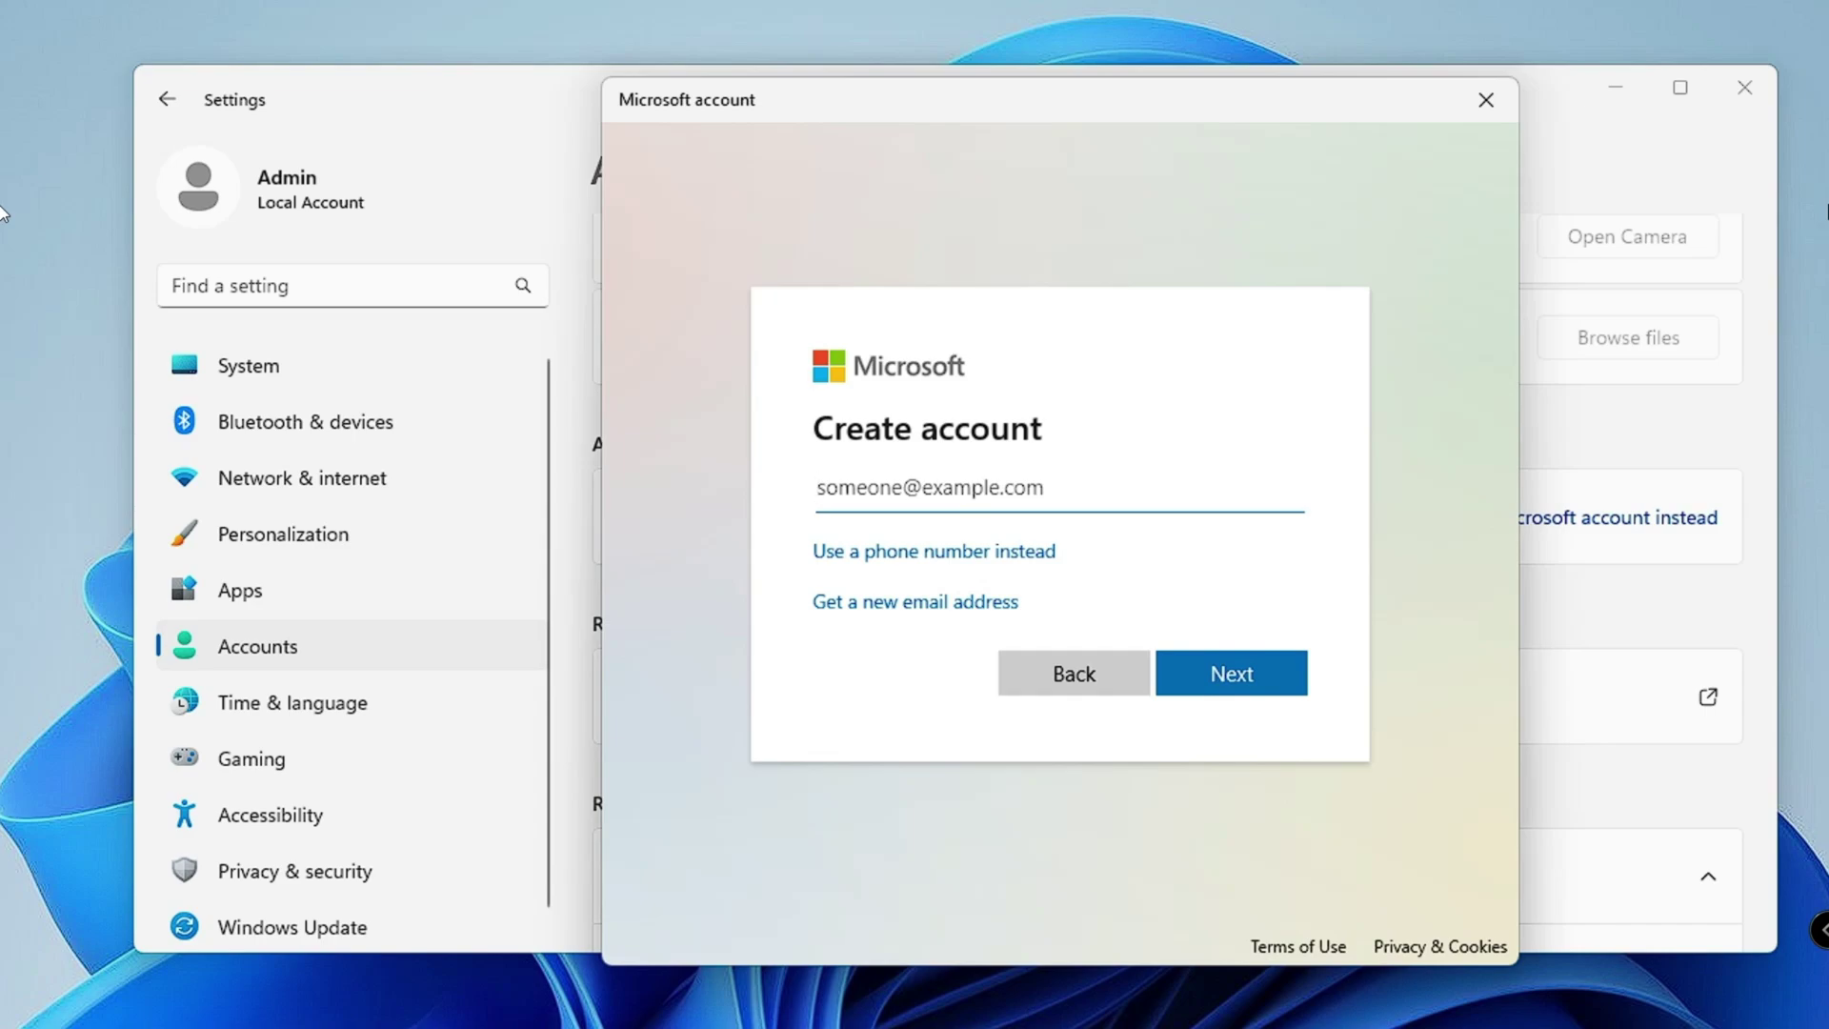
pyautogui.click(1072, 683)
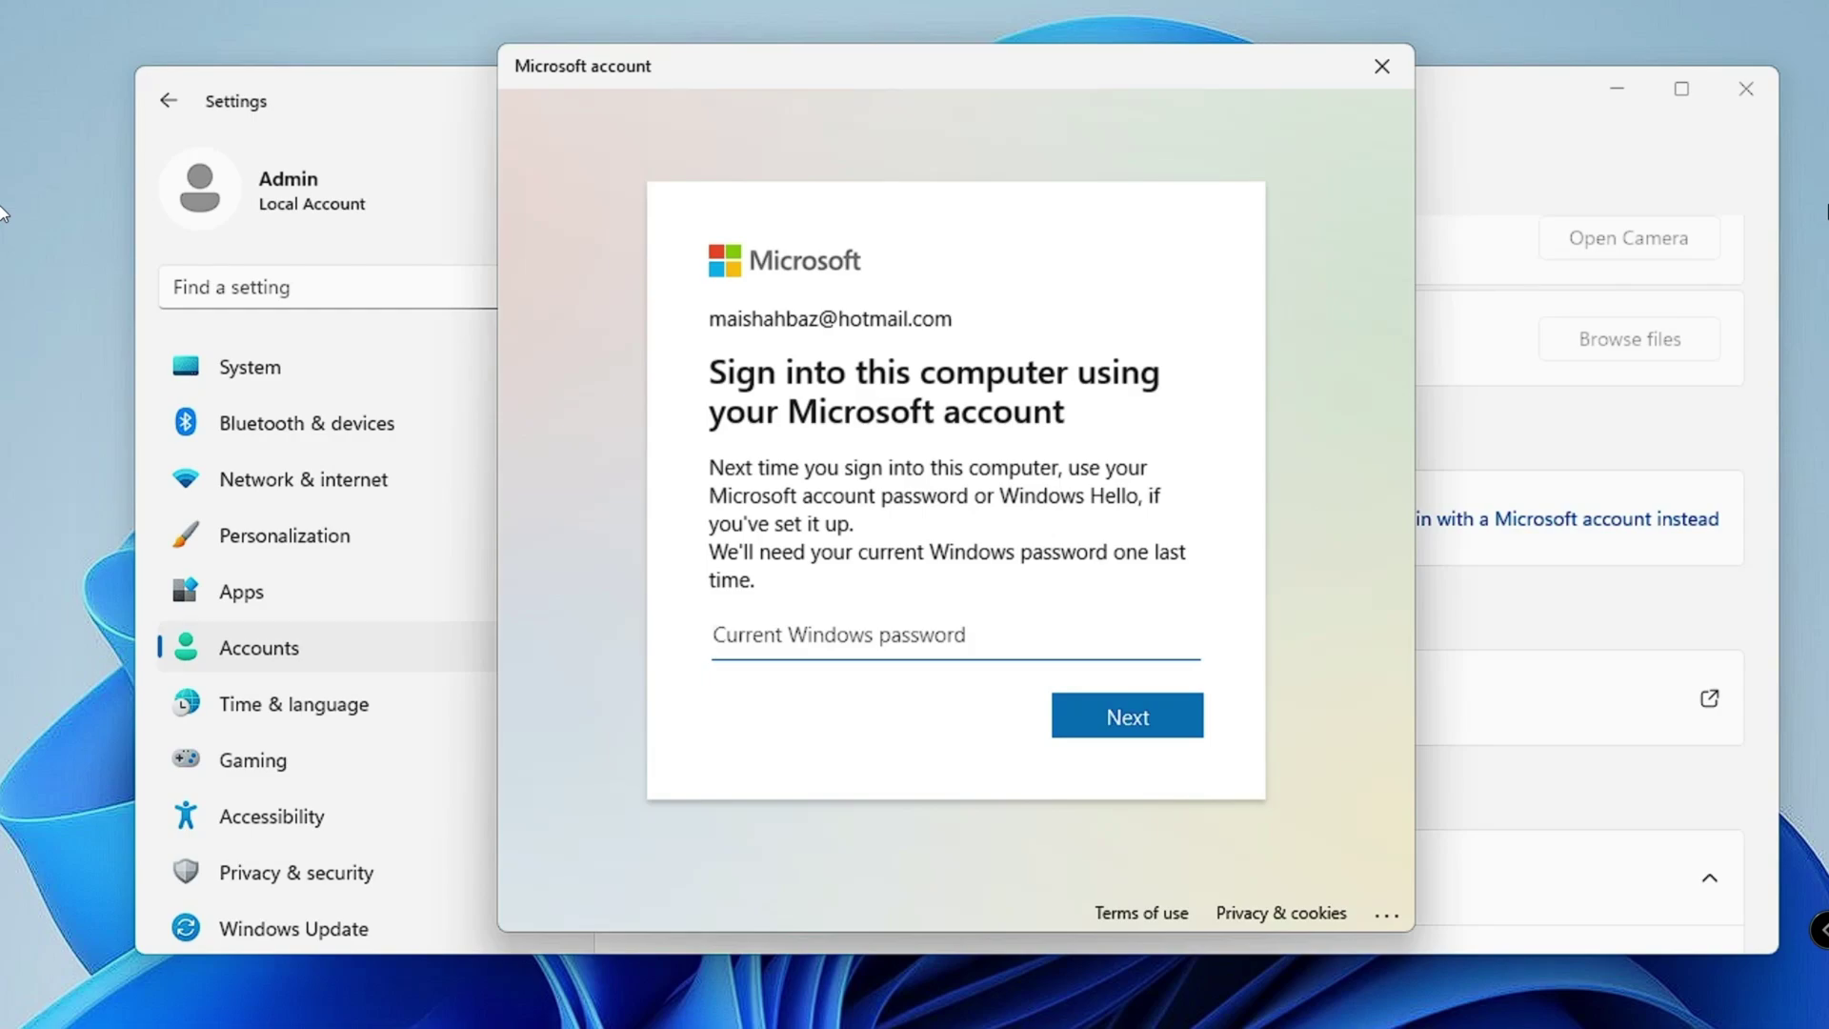
pyautogui.write('••••••••••')
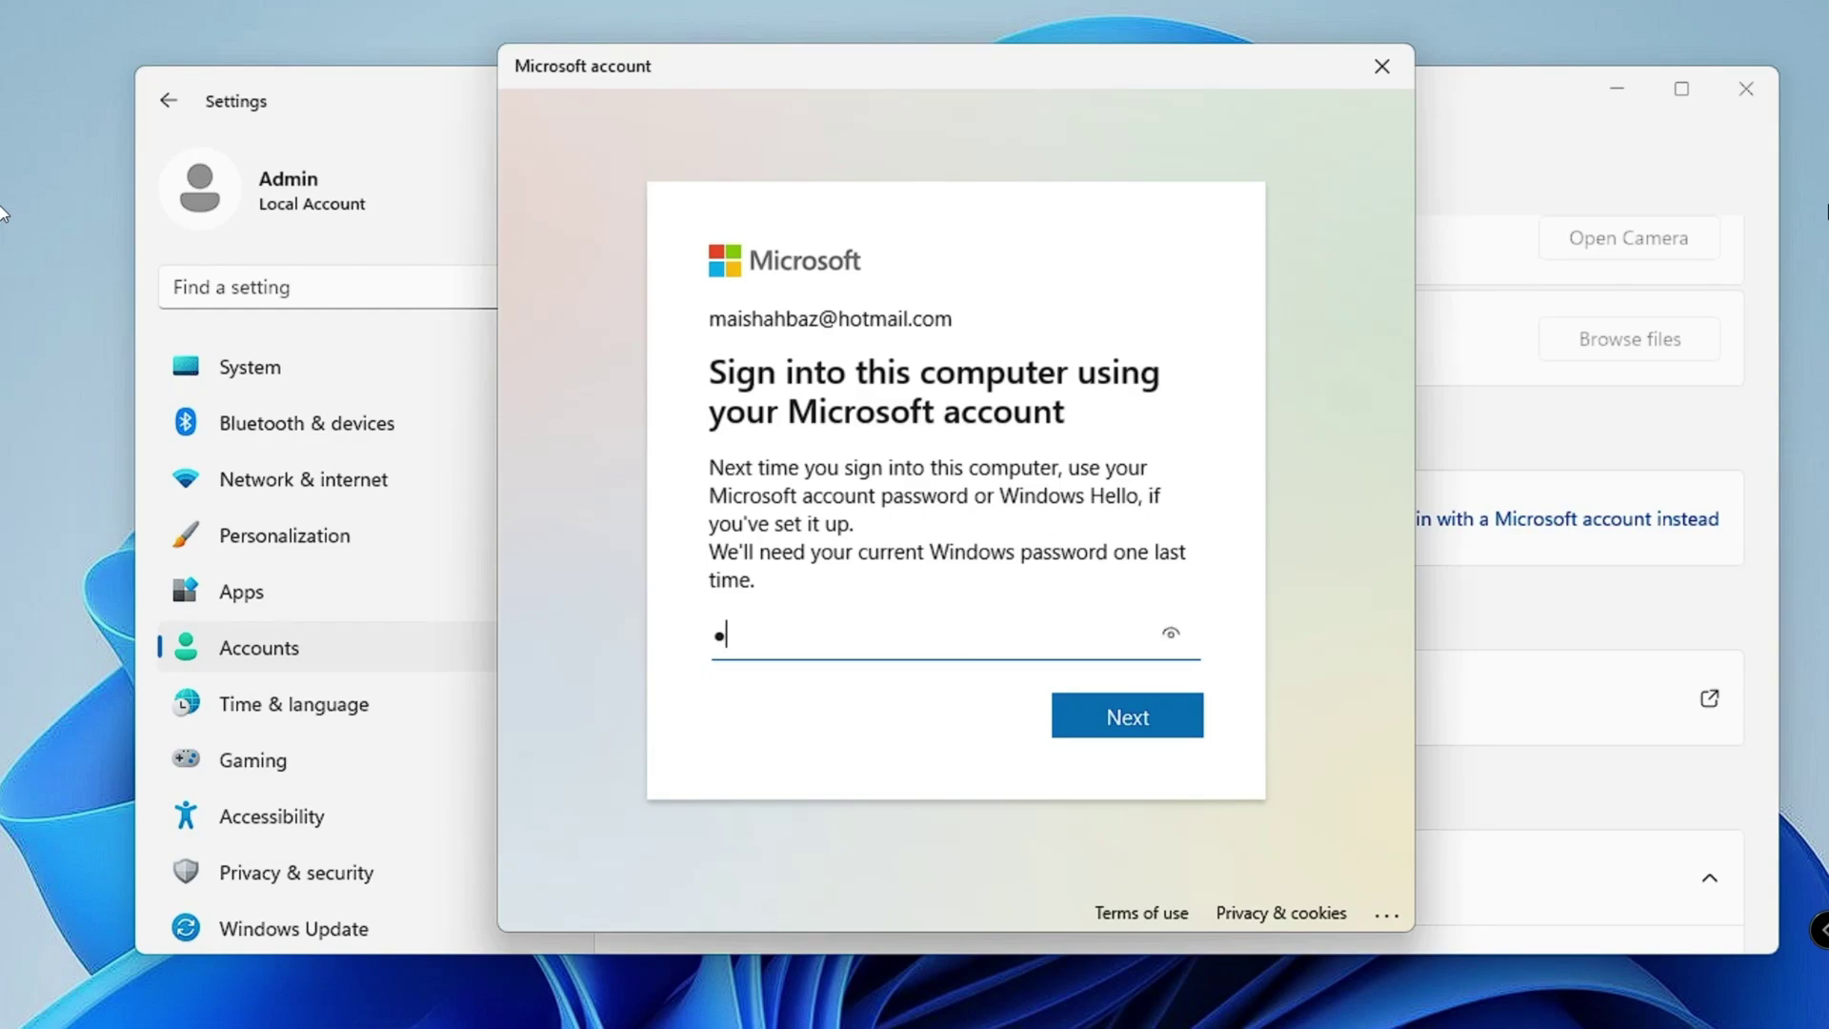
pyautogui.click(1097, 716)
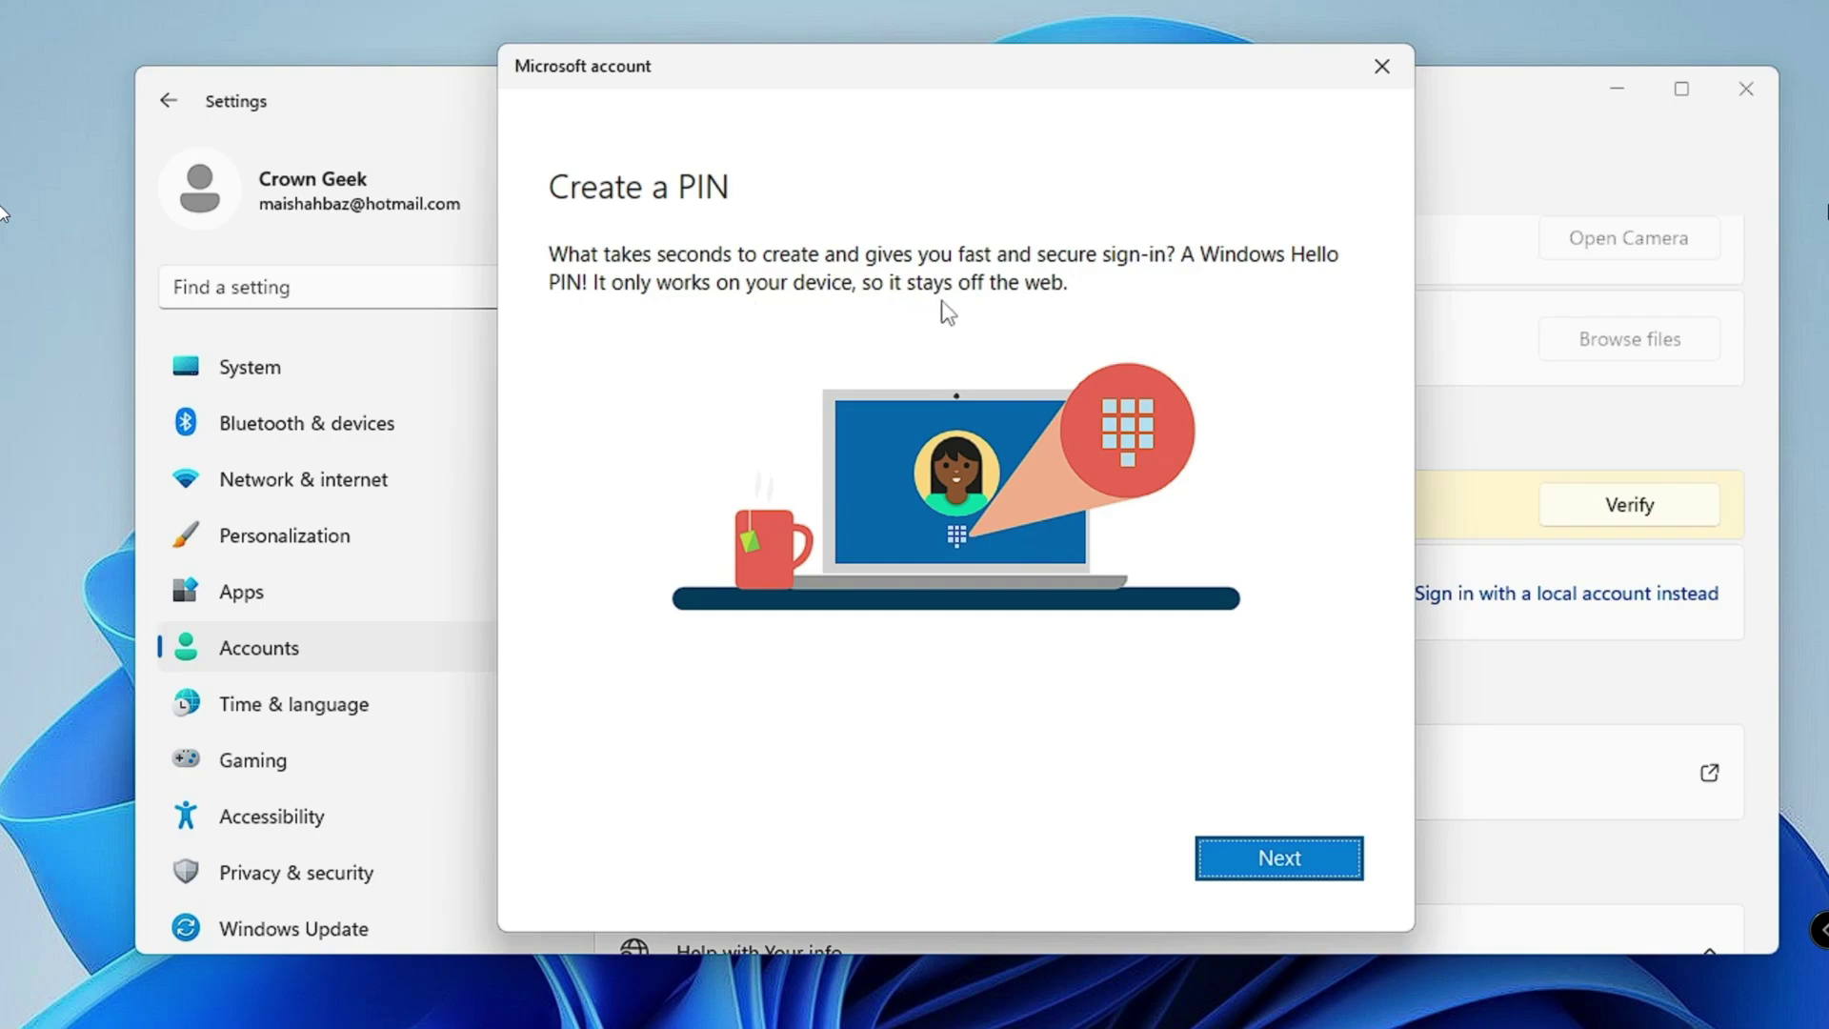
# Step: Create and confirm a four-digit Windows Hello PIN to complete the Microsoft account switch
pyautogui.click(1279, 859)
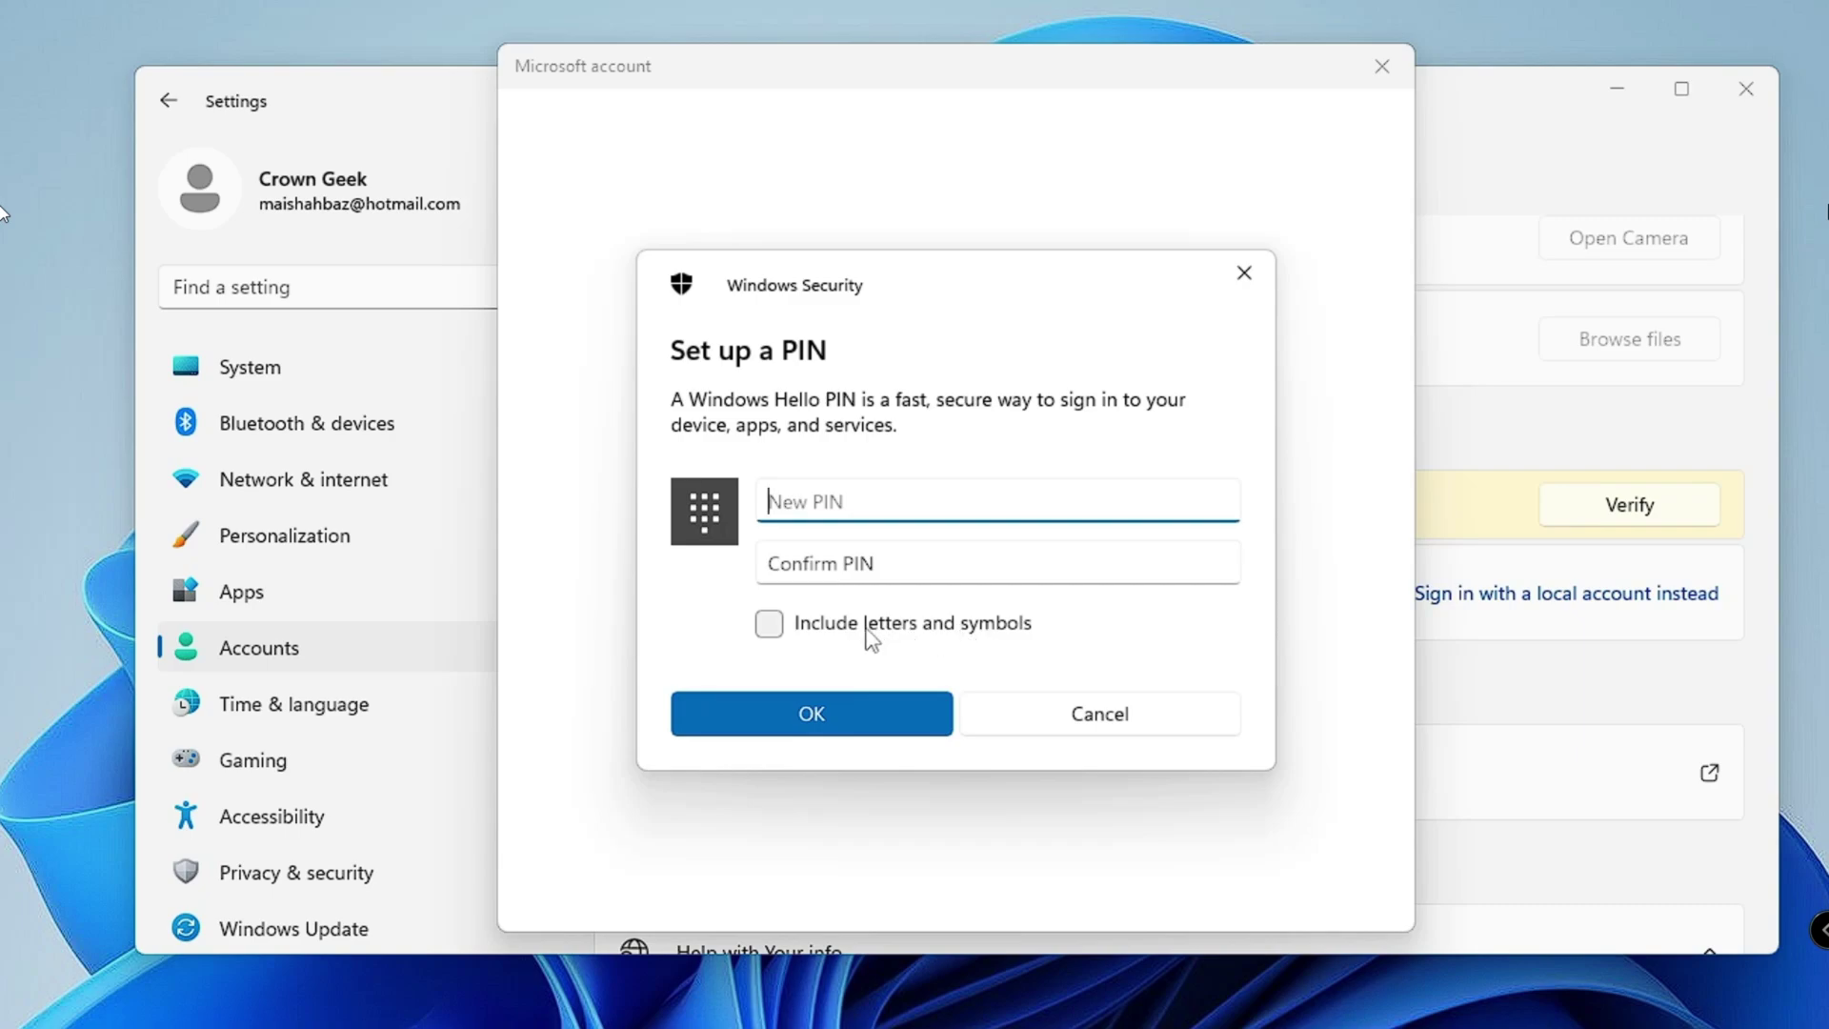
pyautogui.write('1234')
pyautogui.press('Tab')
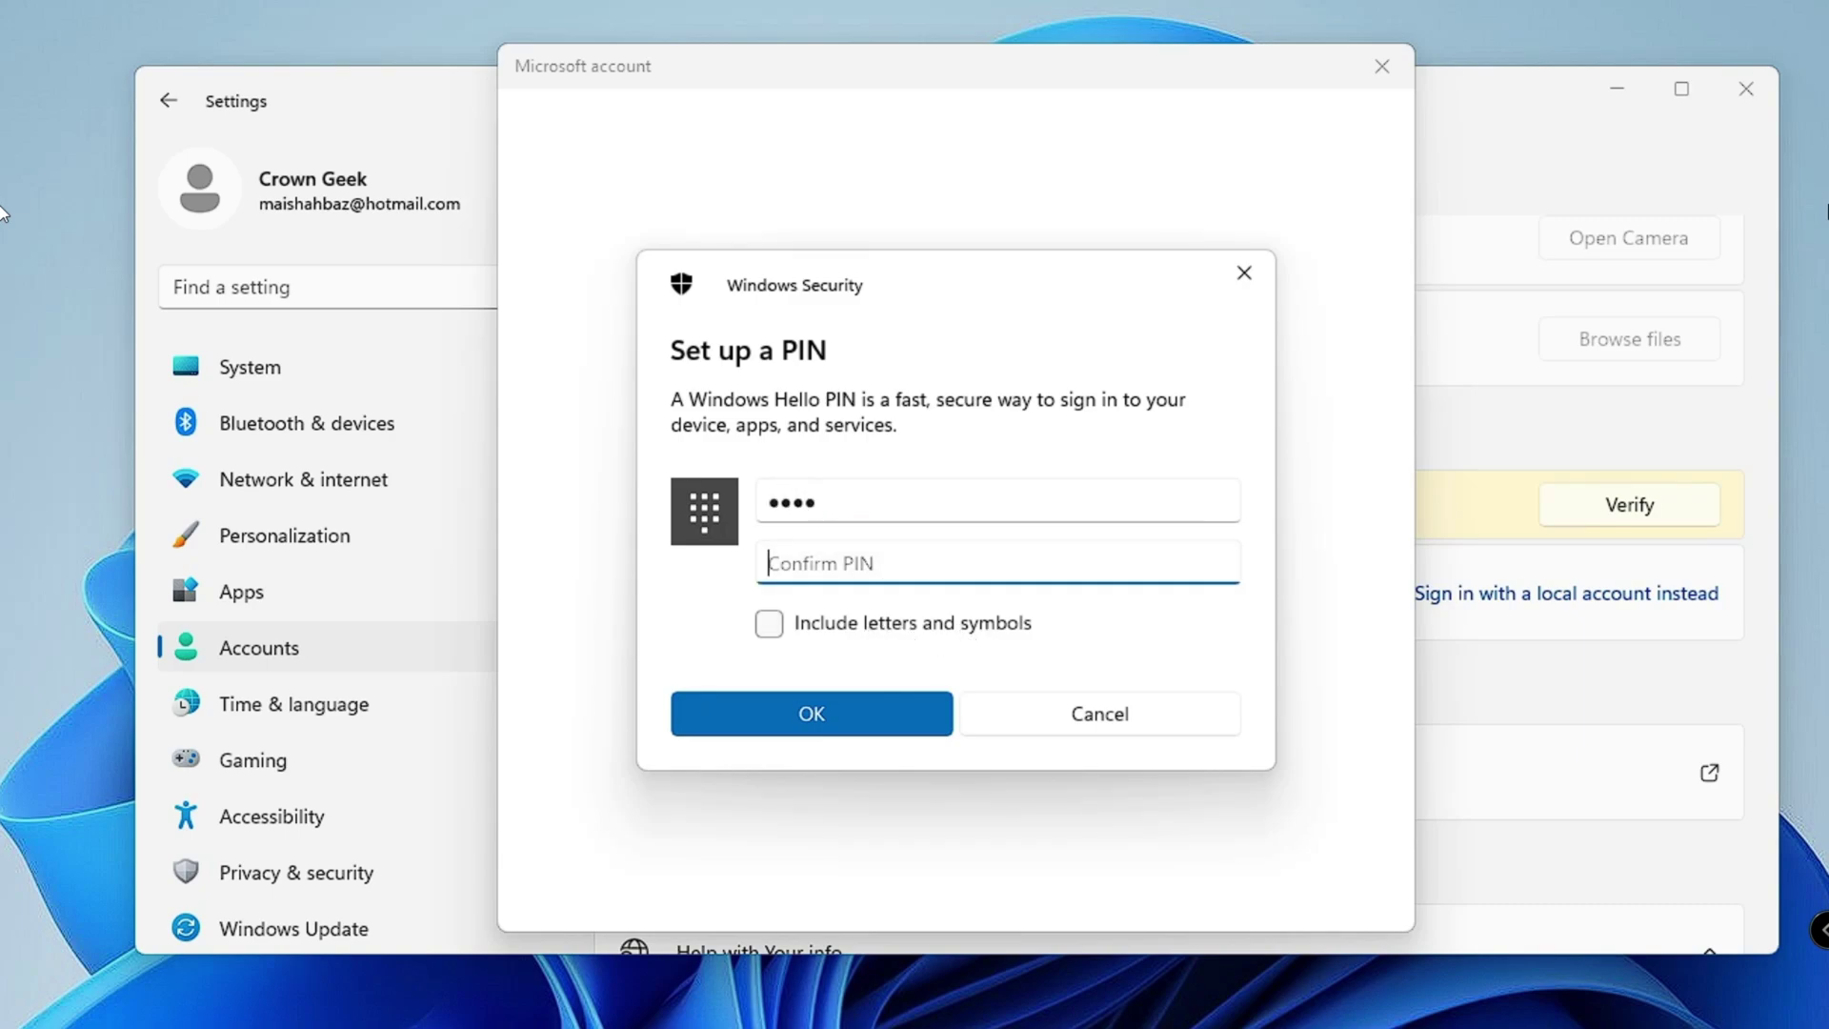
pyautogui.write('1234')
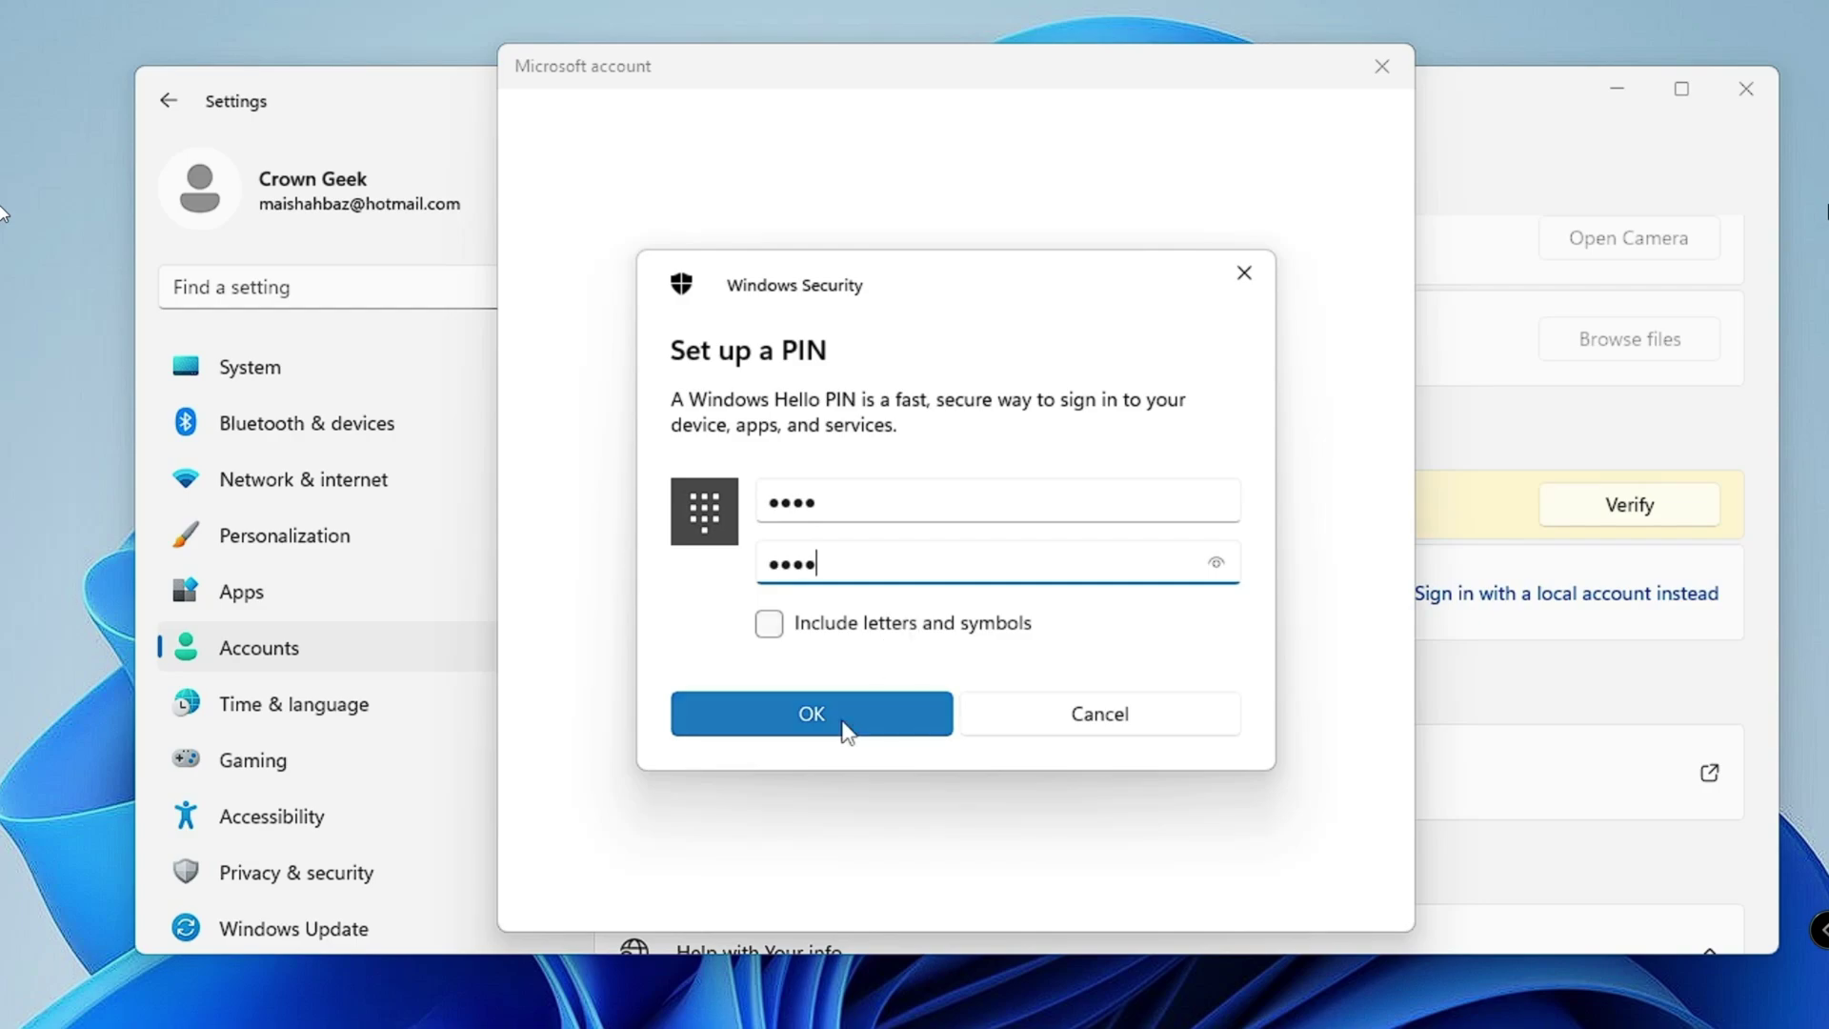
pyautogui.click(843, 731)
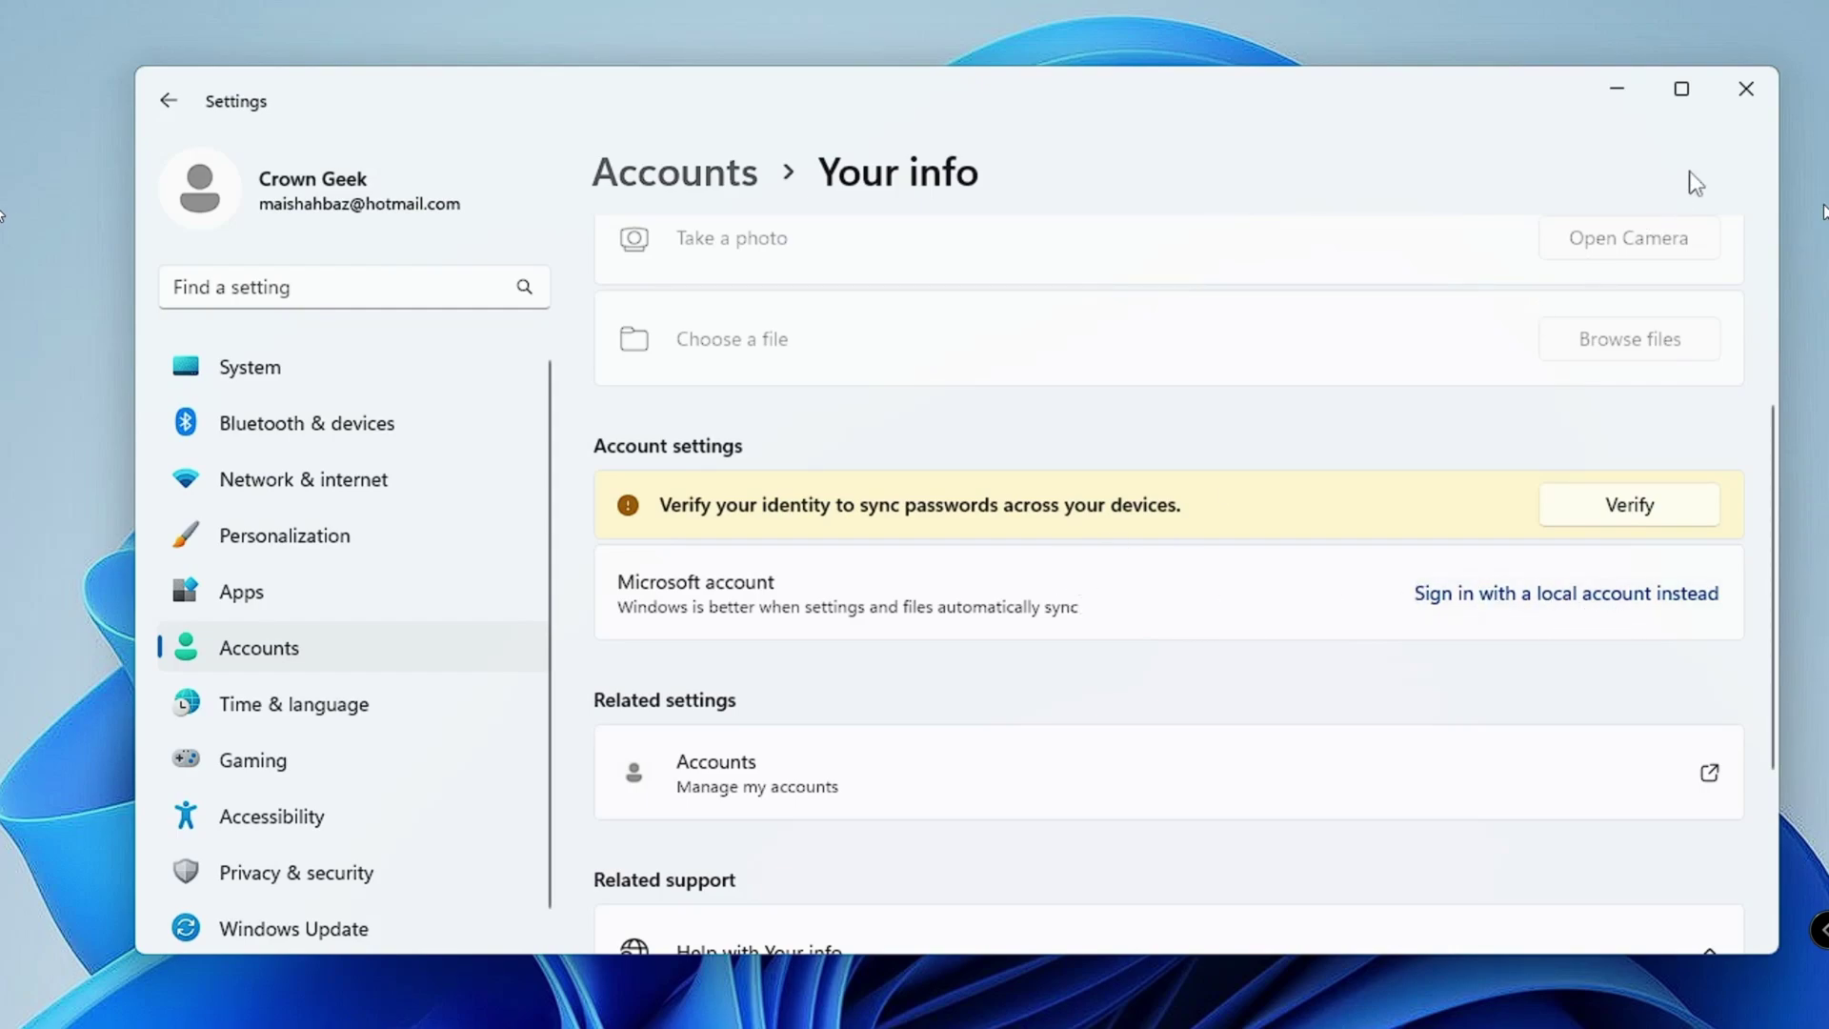
# Step: Close Settings and enter the new PIN at the sign-in screen
pyautogui.click(1751, 90)
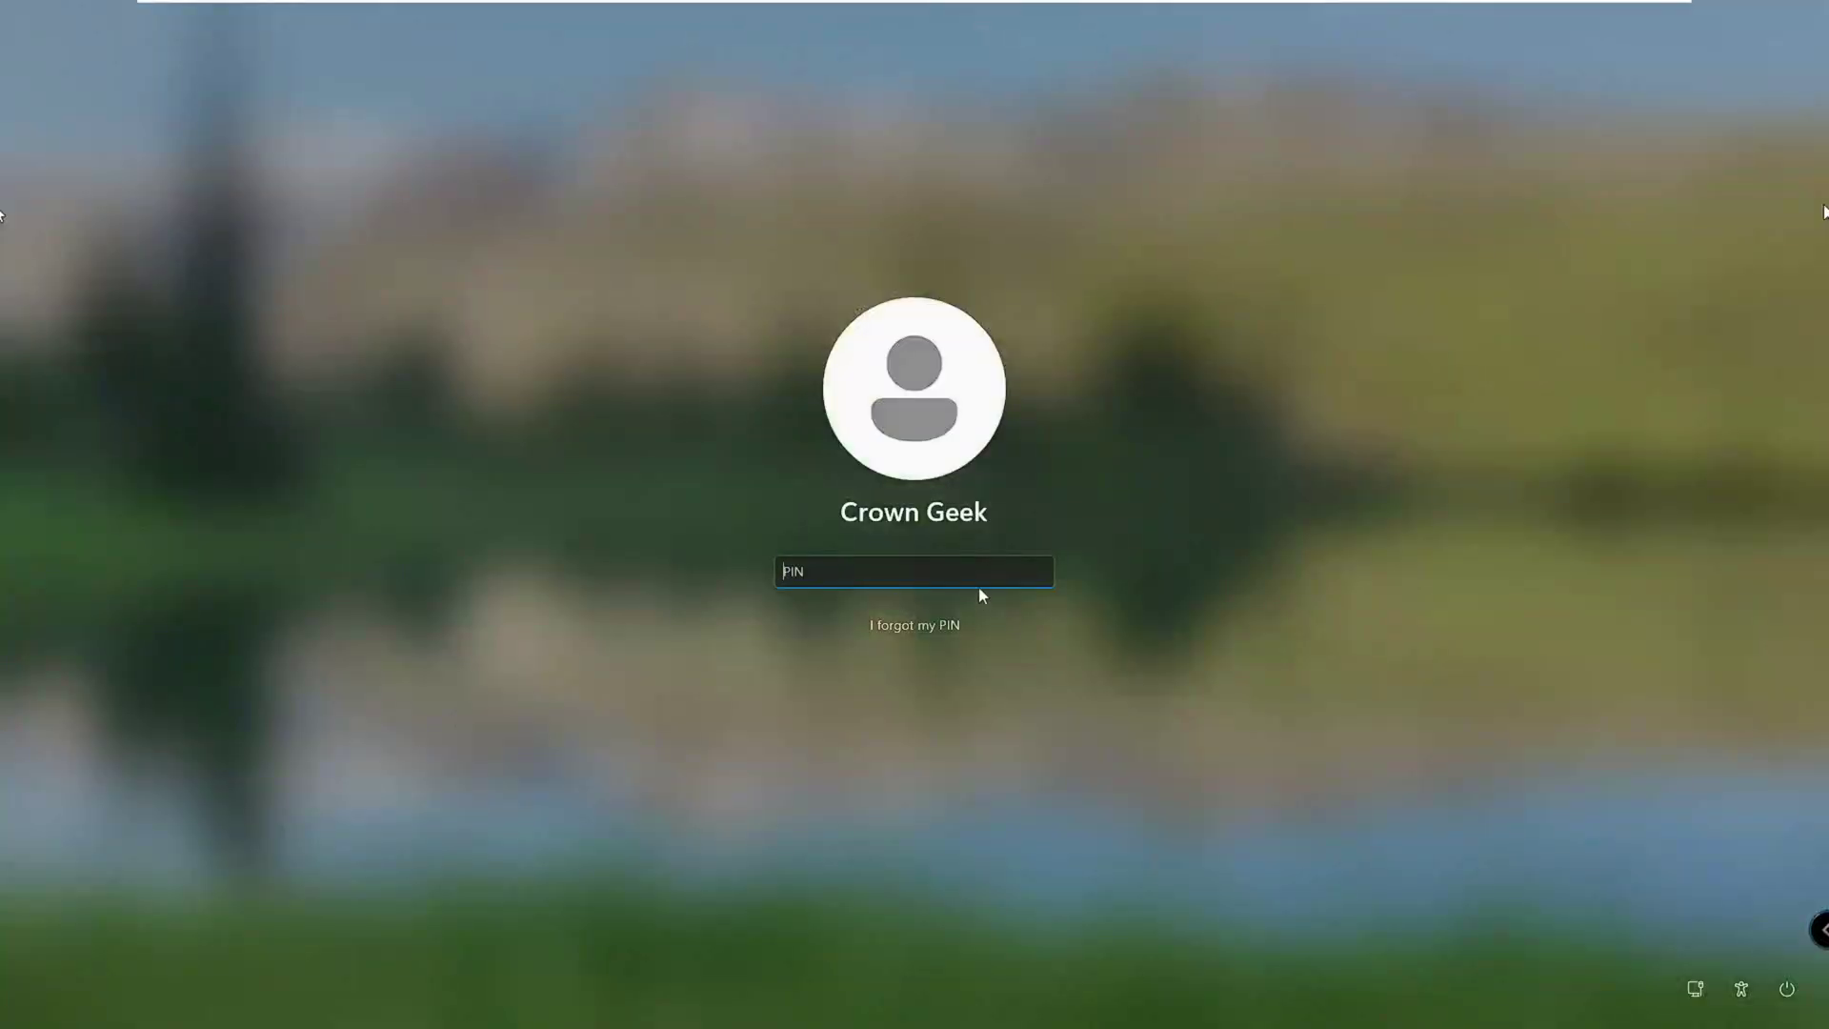
pyautogui.write('1')
pyautogui.write('234')
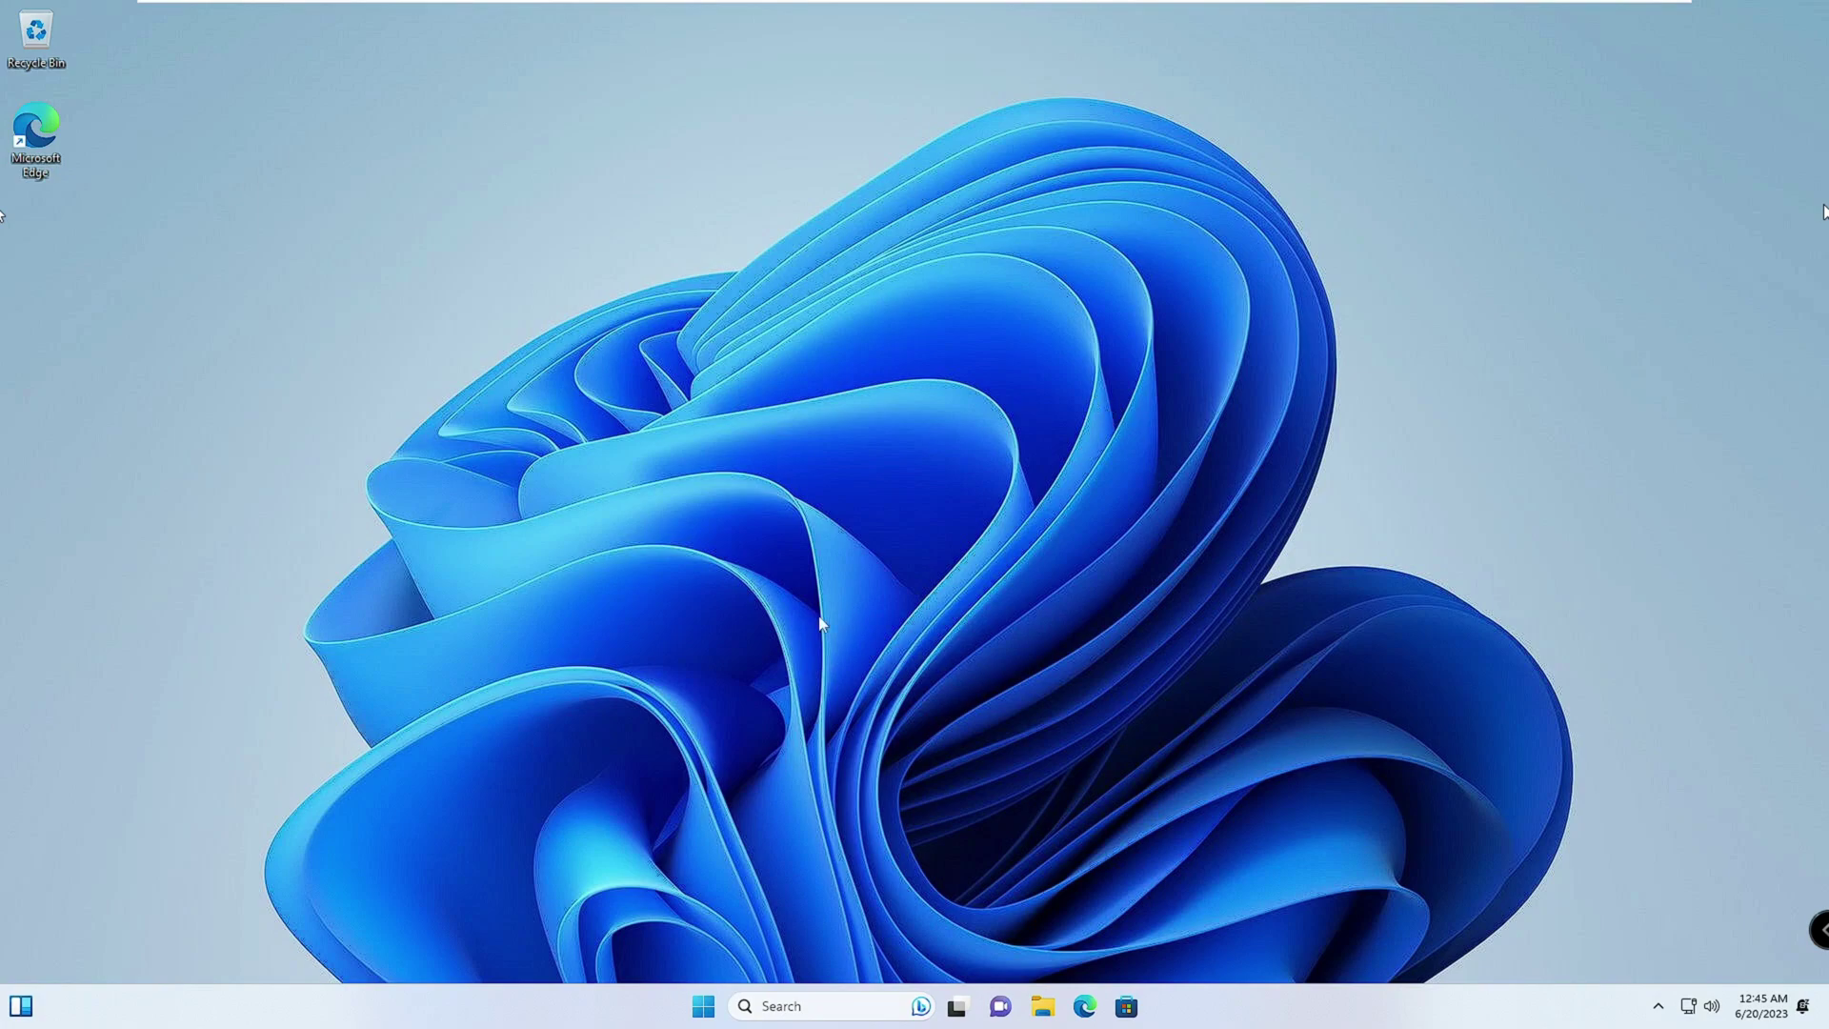
# Step: Reopen Settings and go to Accounts > Your info for the signed-in Microsoft account
pyautogui.rightClick(707, 1010)
pyautogui.click(621, 636)
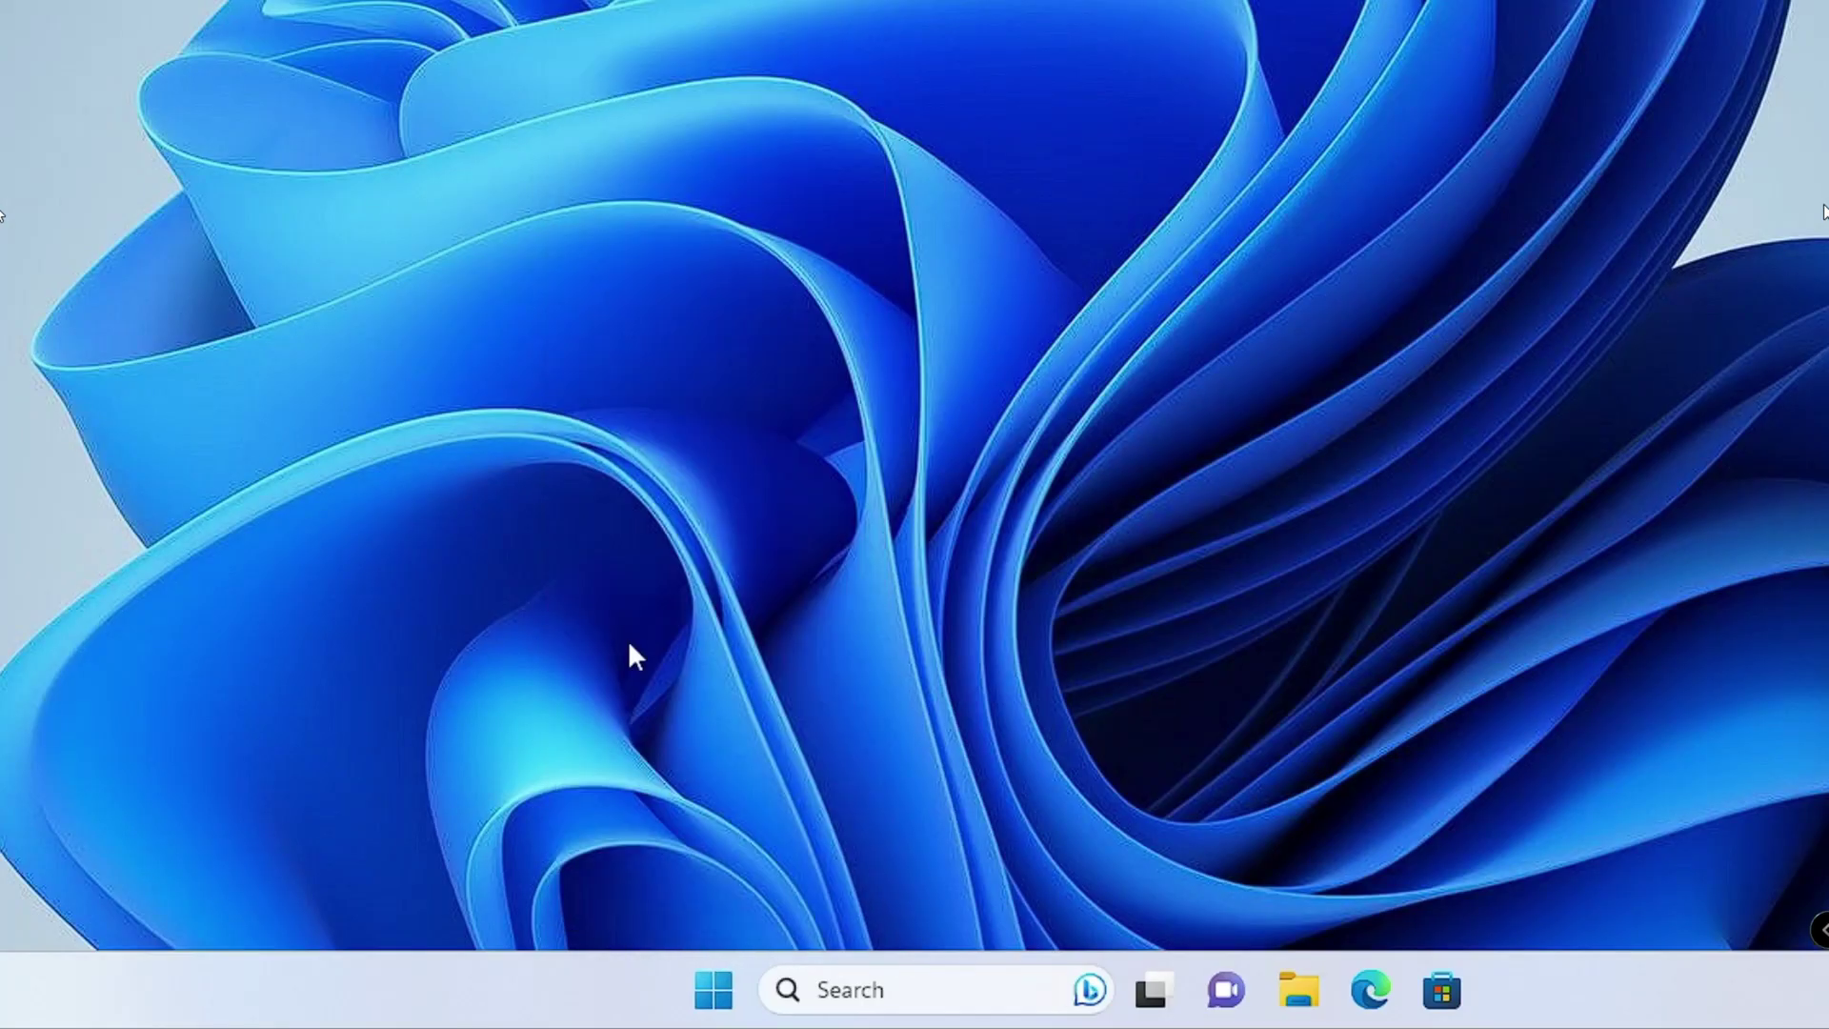
pyautogui.click(505, 526)
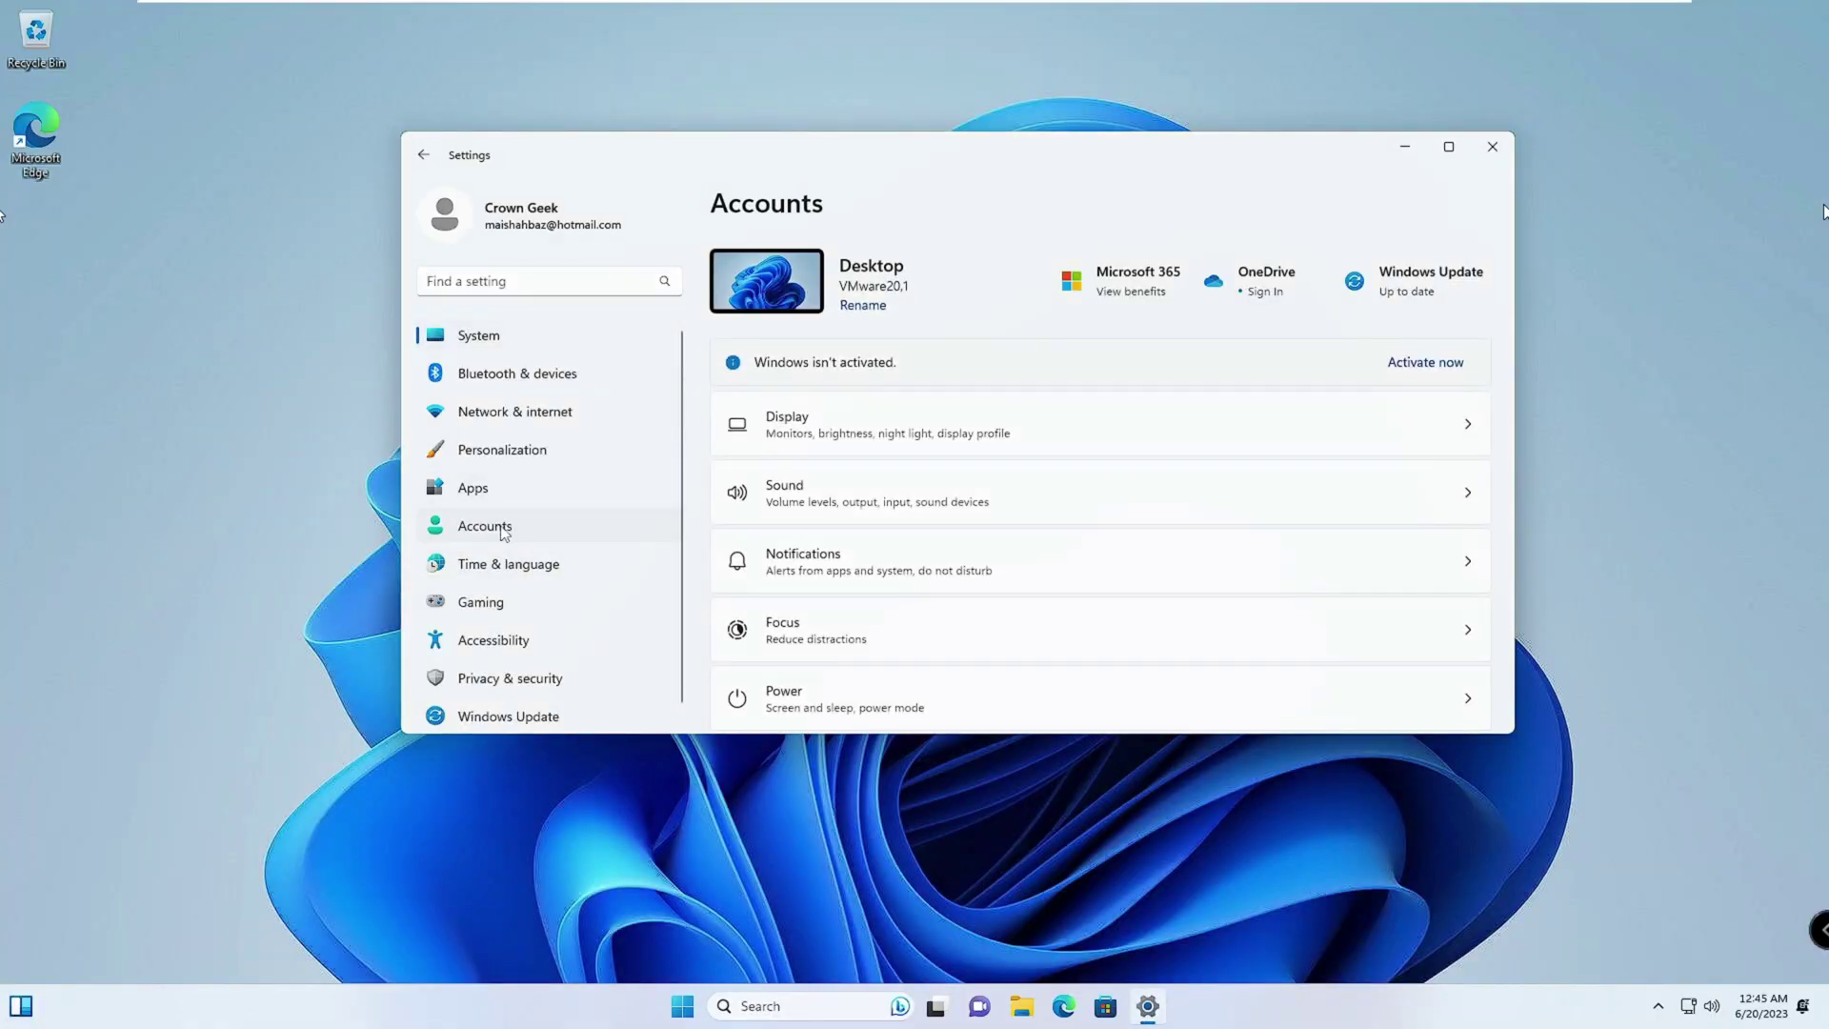
pyautogui.scroll(-5, 845, 665)
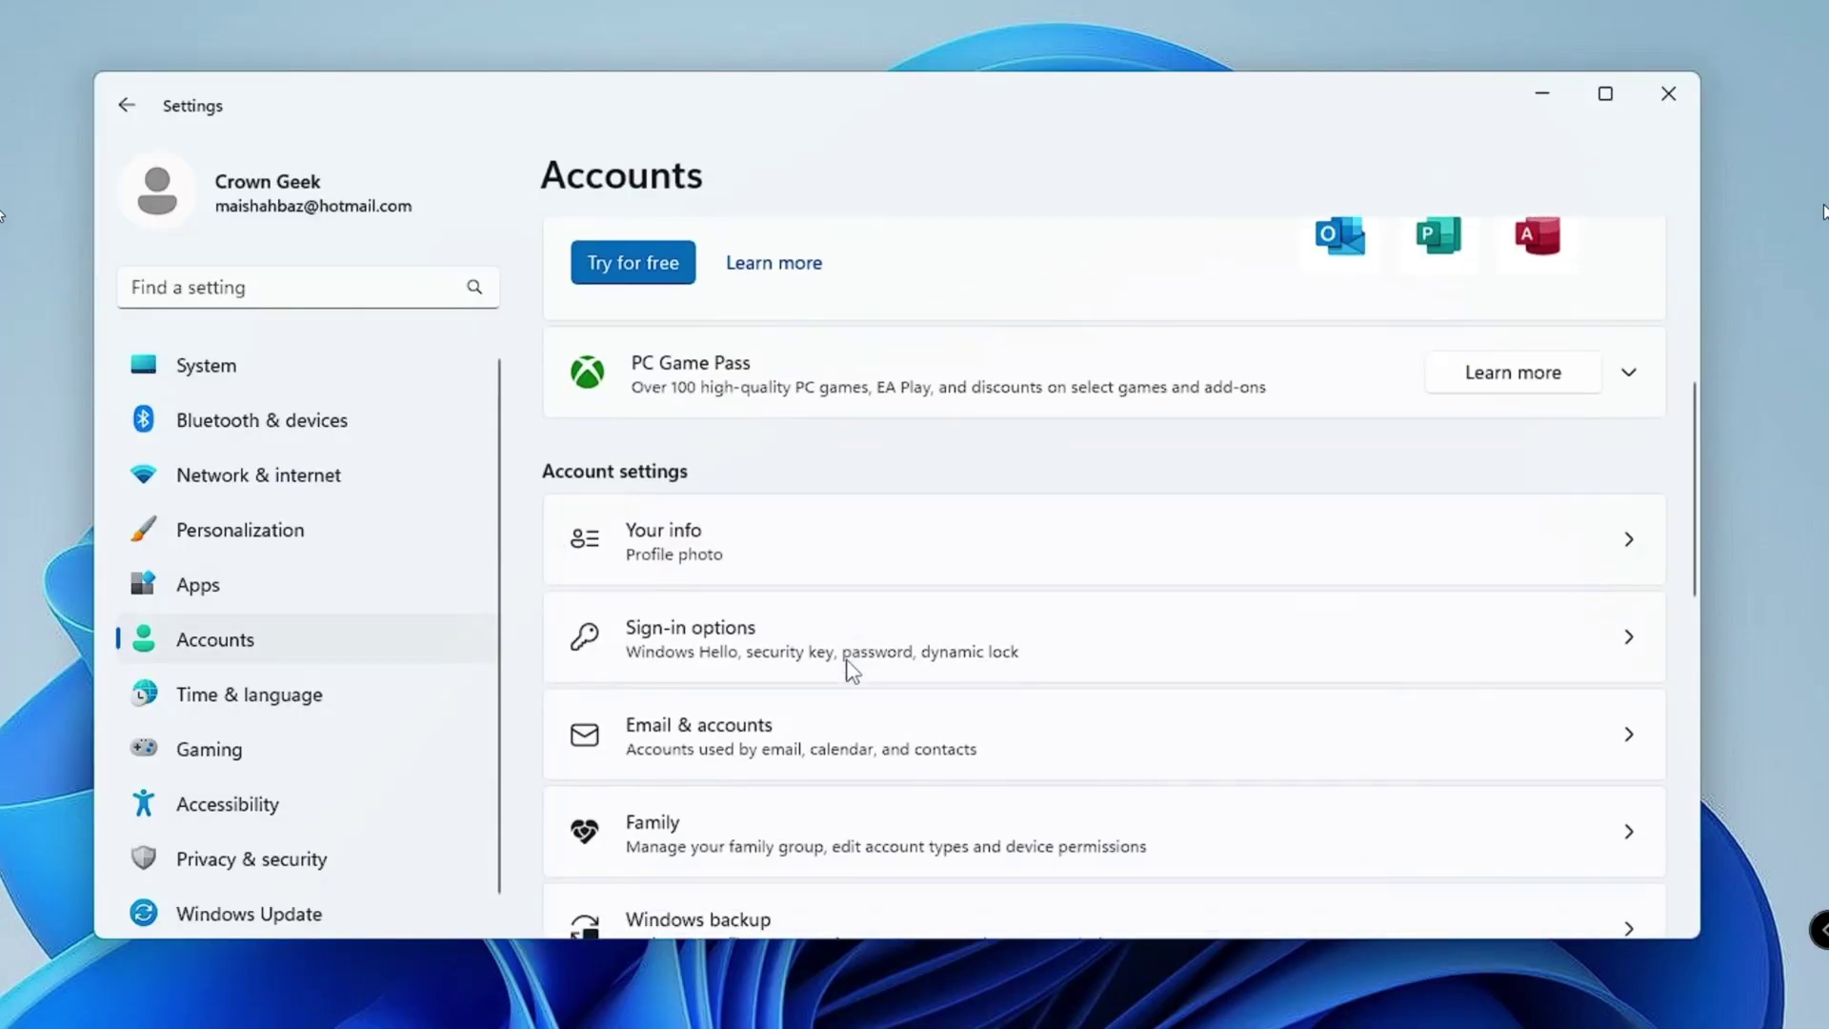
pyautogui.click(895, 497)
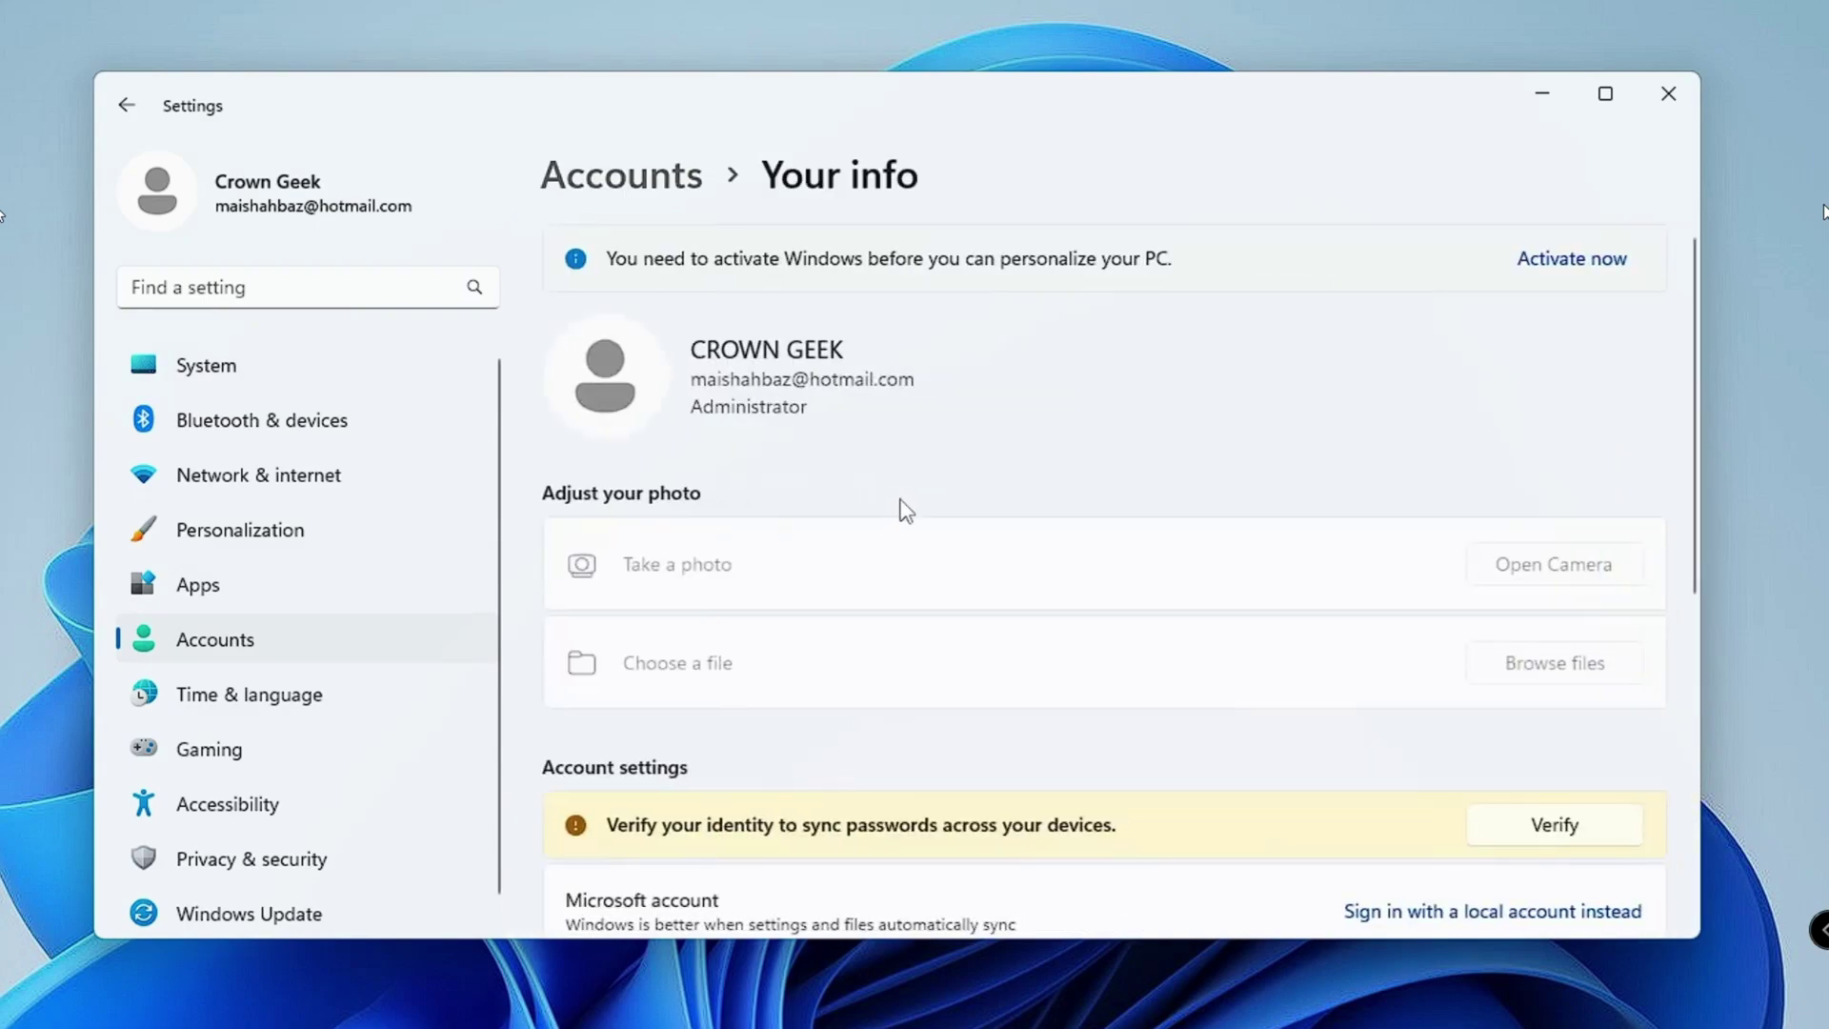
pyautogui.scroll(-3, 900, 510)
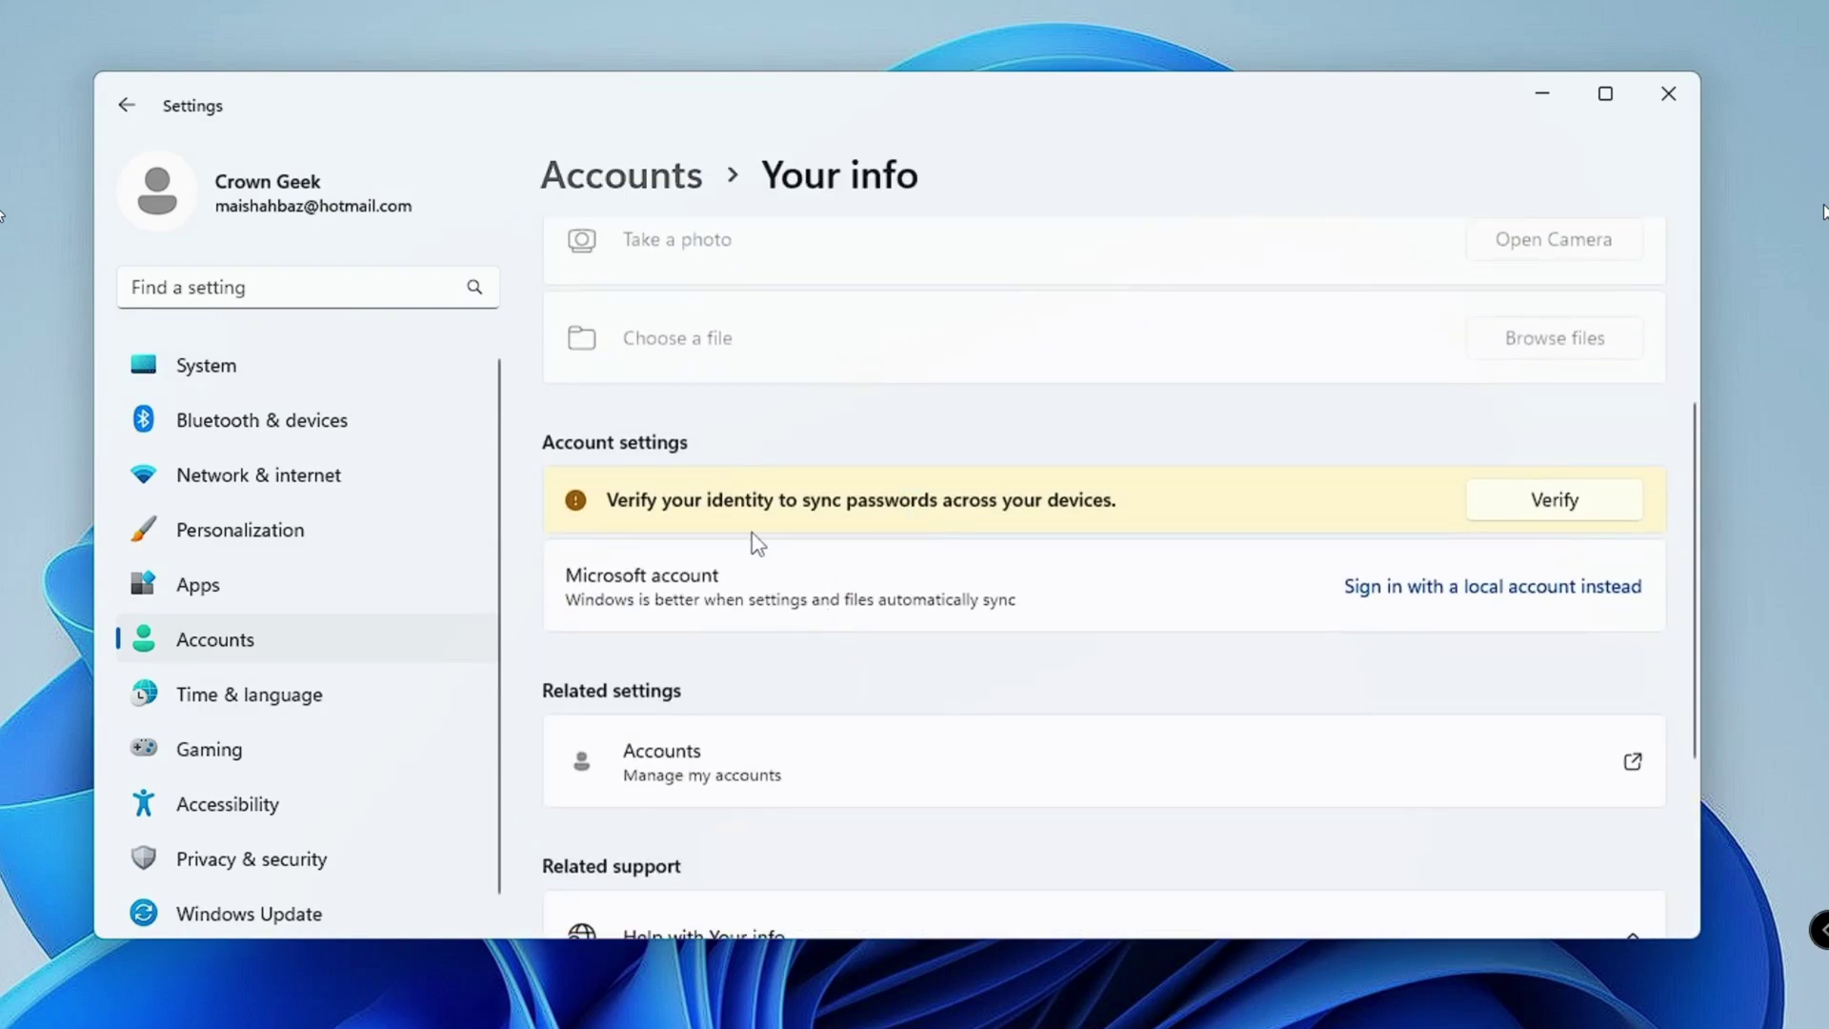
pyautogui.scroll(3, 709, 605)
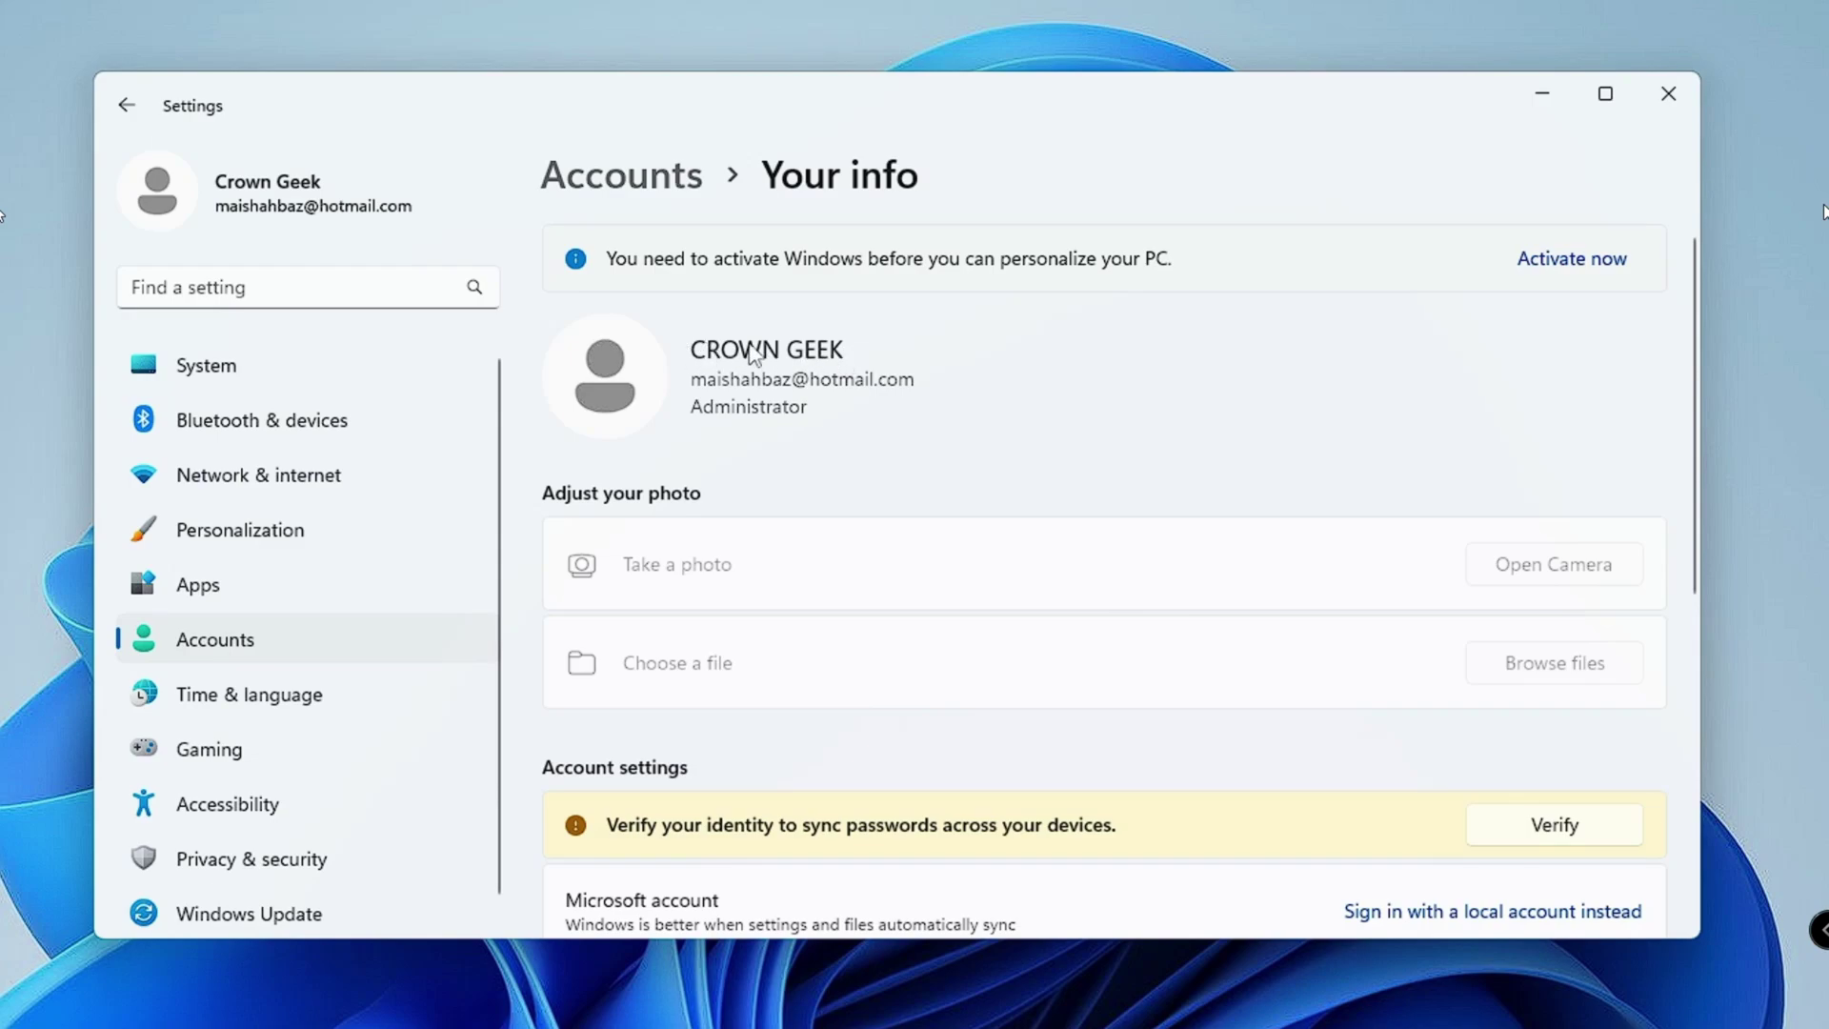
pyautogui.scroll(-3, 849, 381)
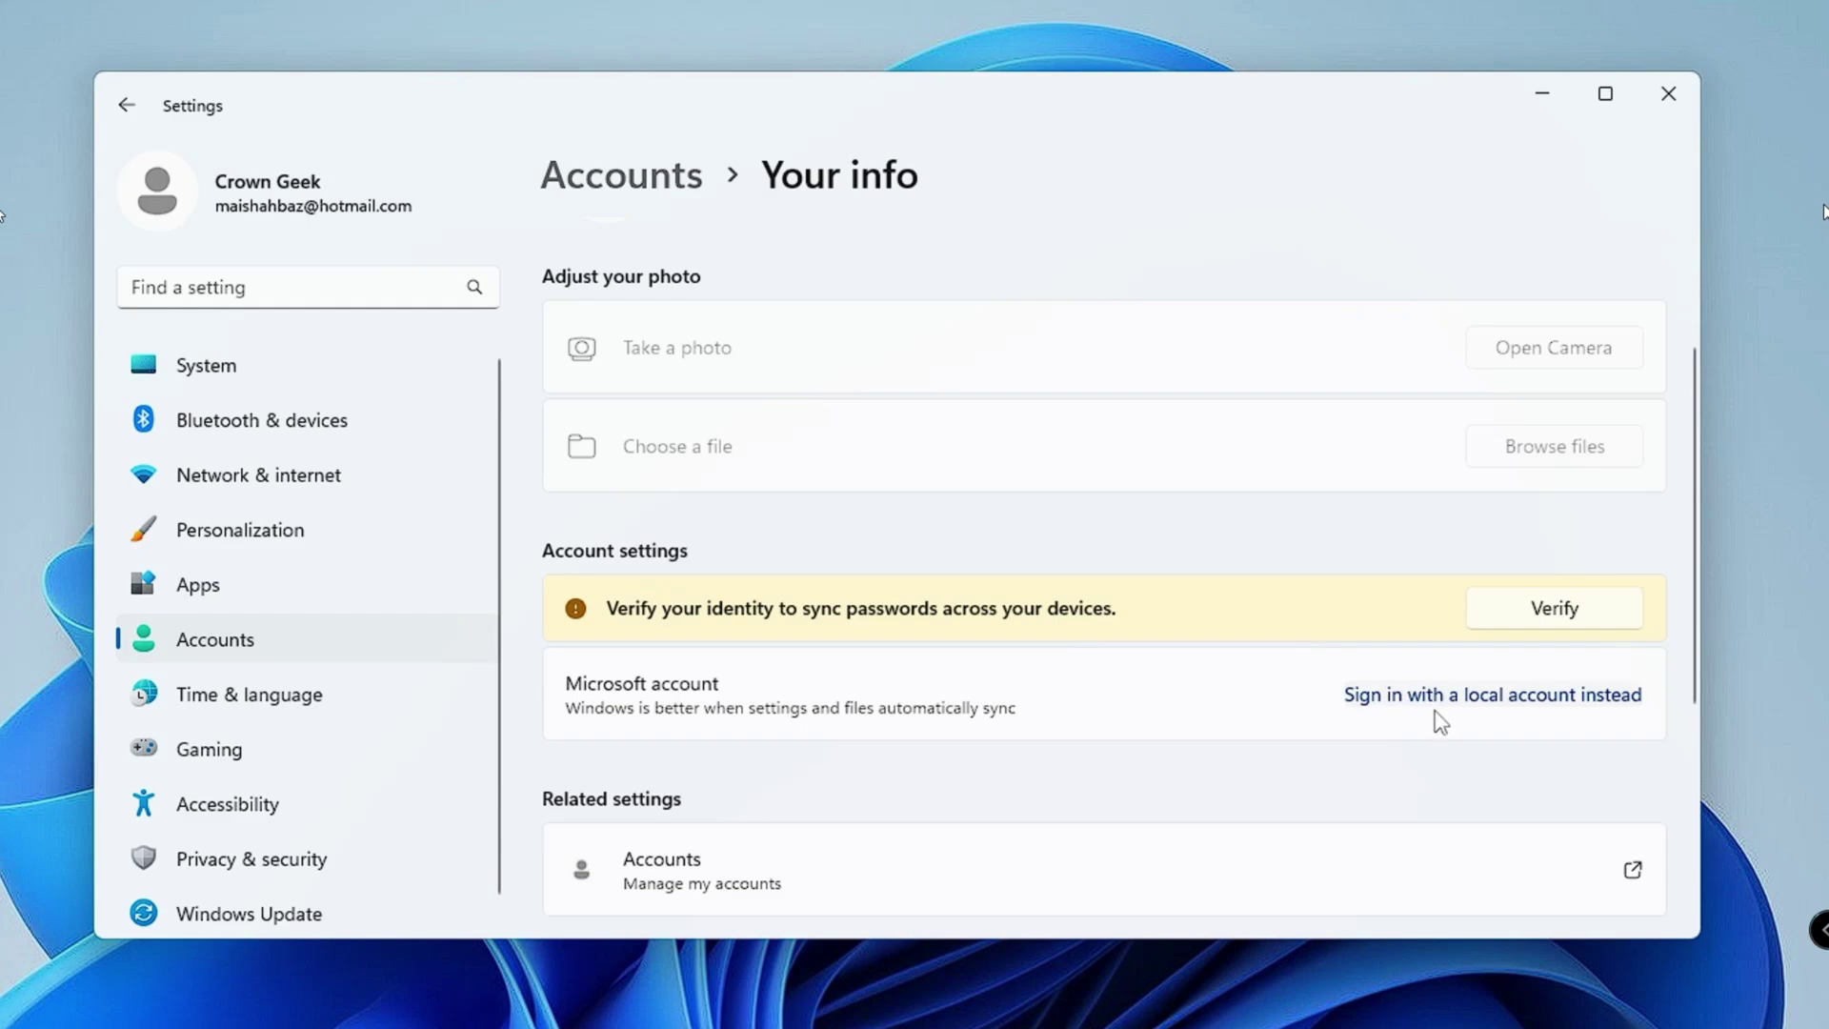
# Step: Start switching to a local account and verify identity with the PIN
pyautogui.click(1519, 705)
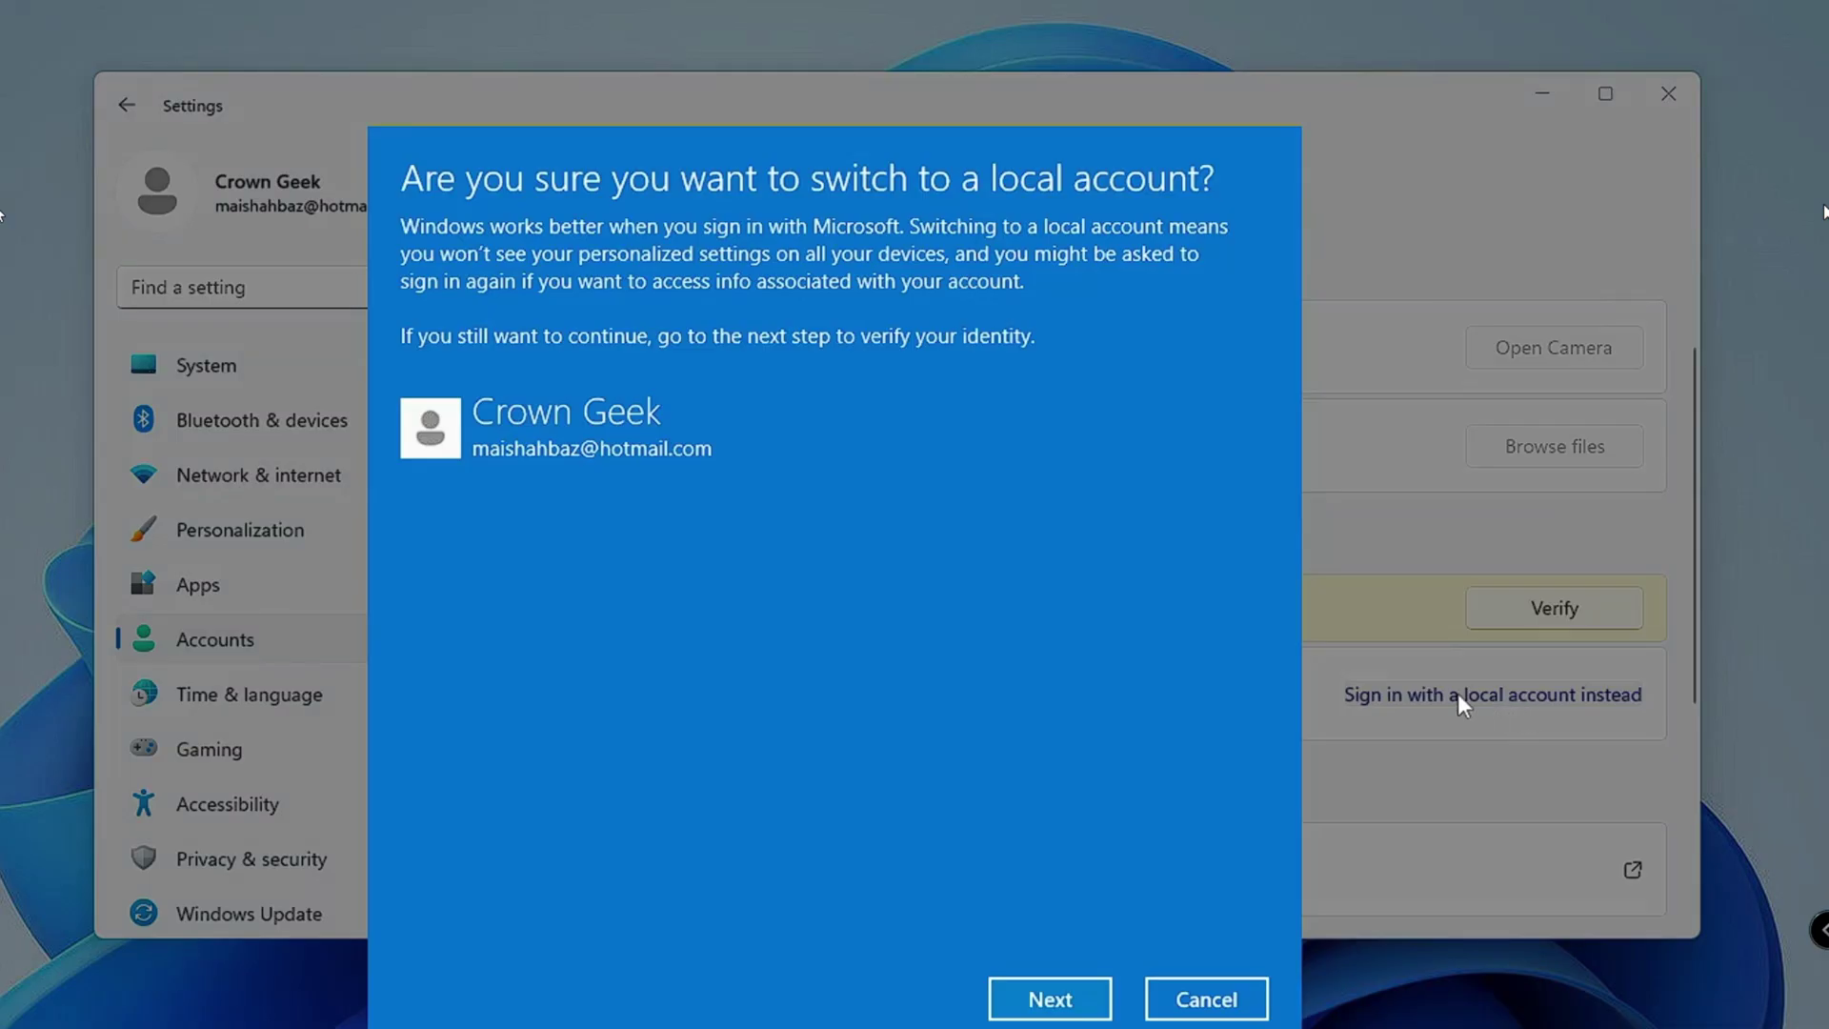
pyautogui.click(1062, 1002)
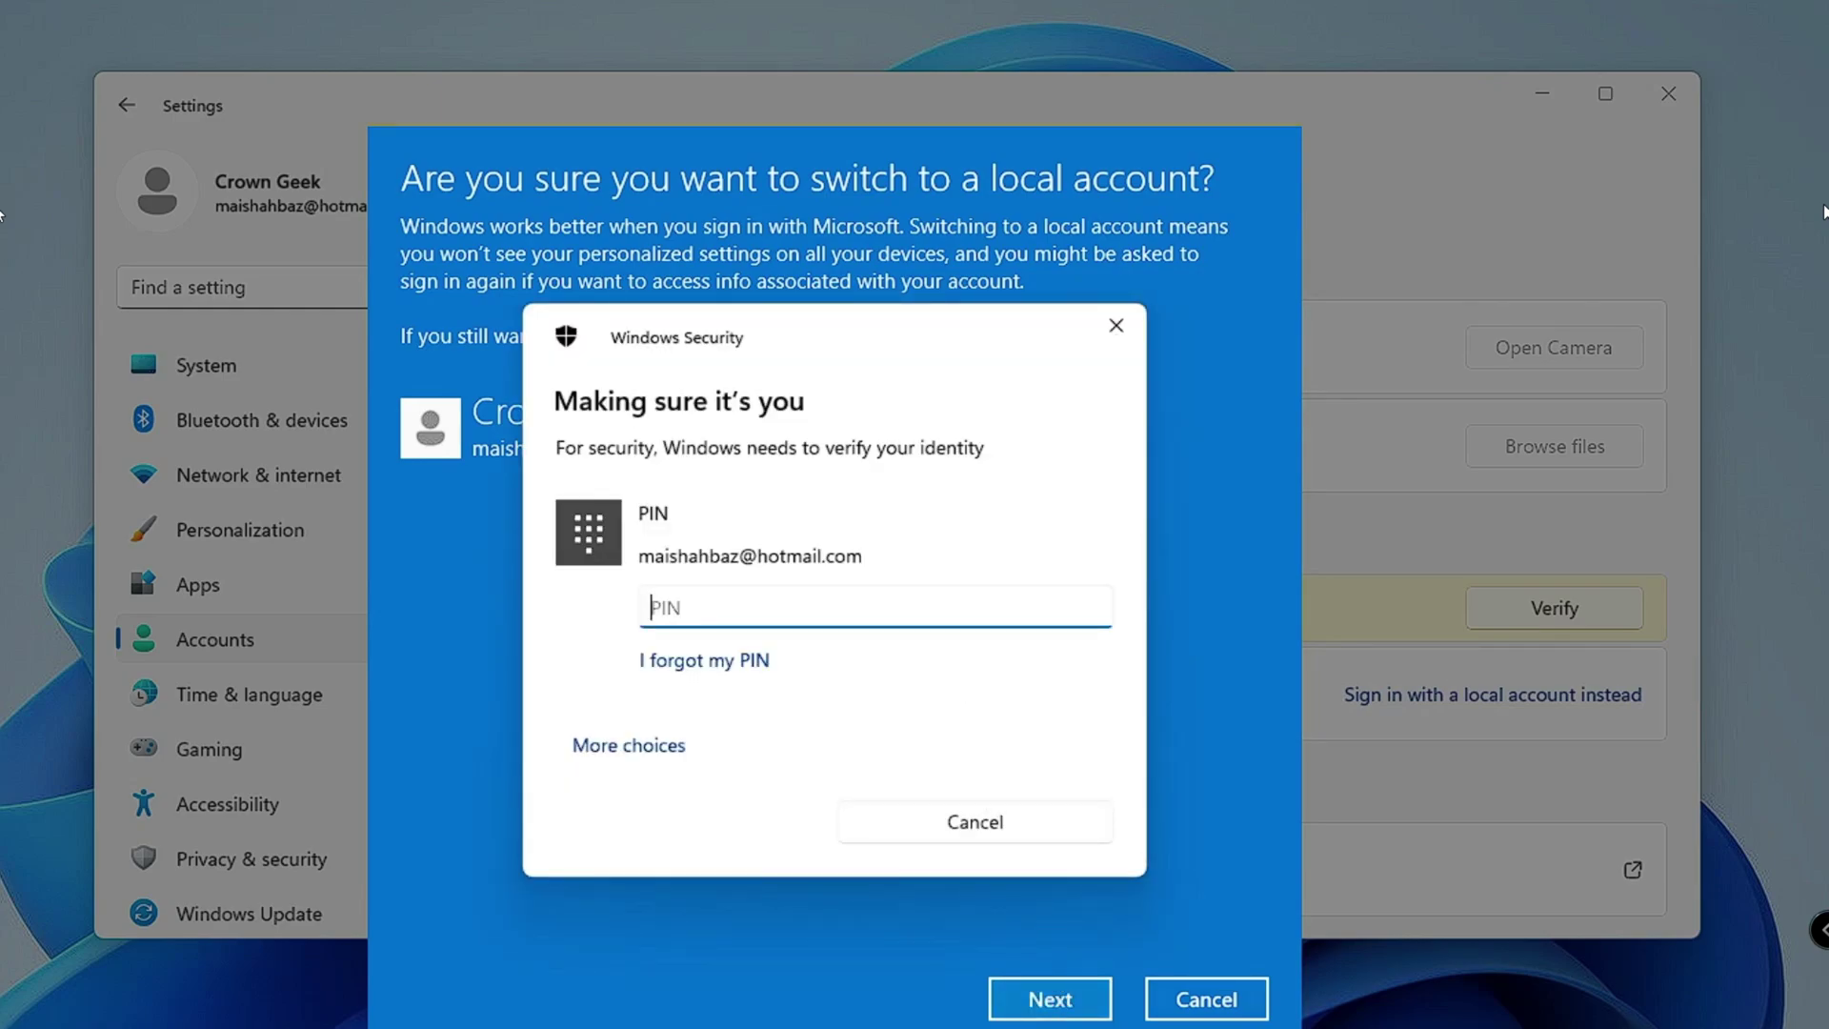
pyautogui.write('****')
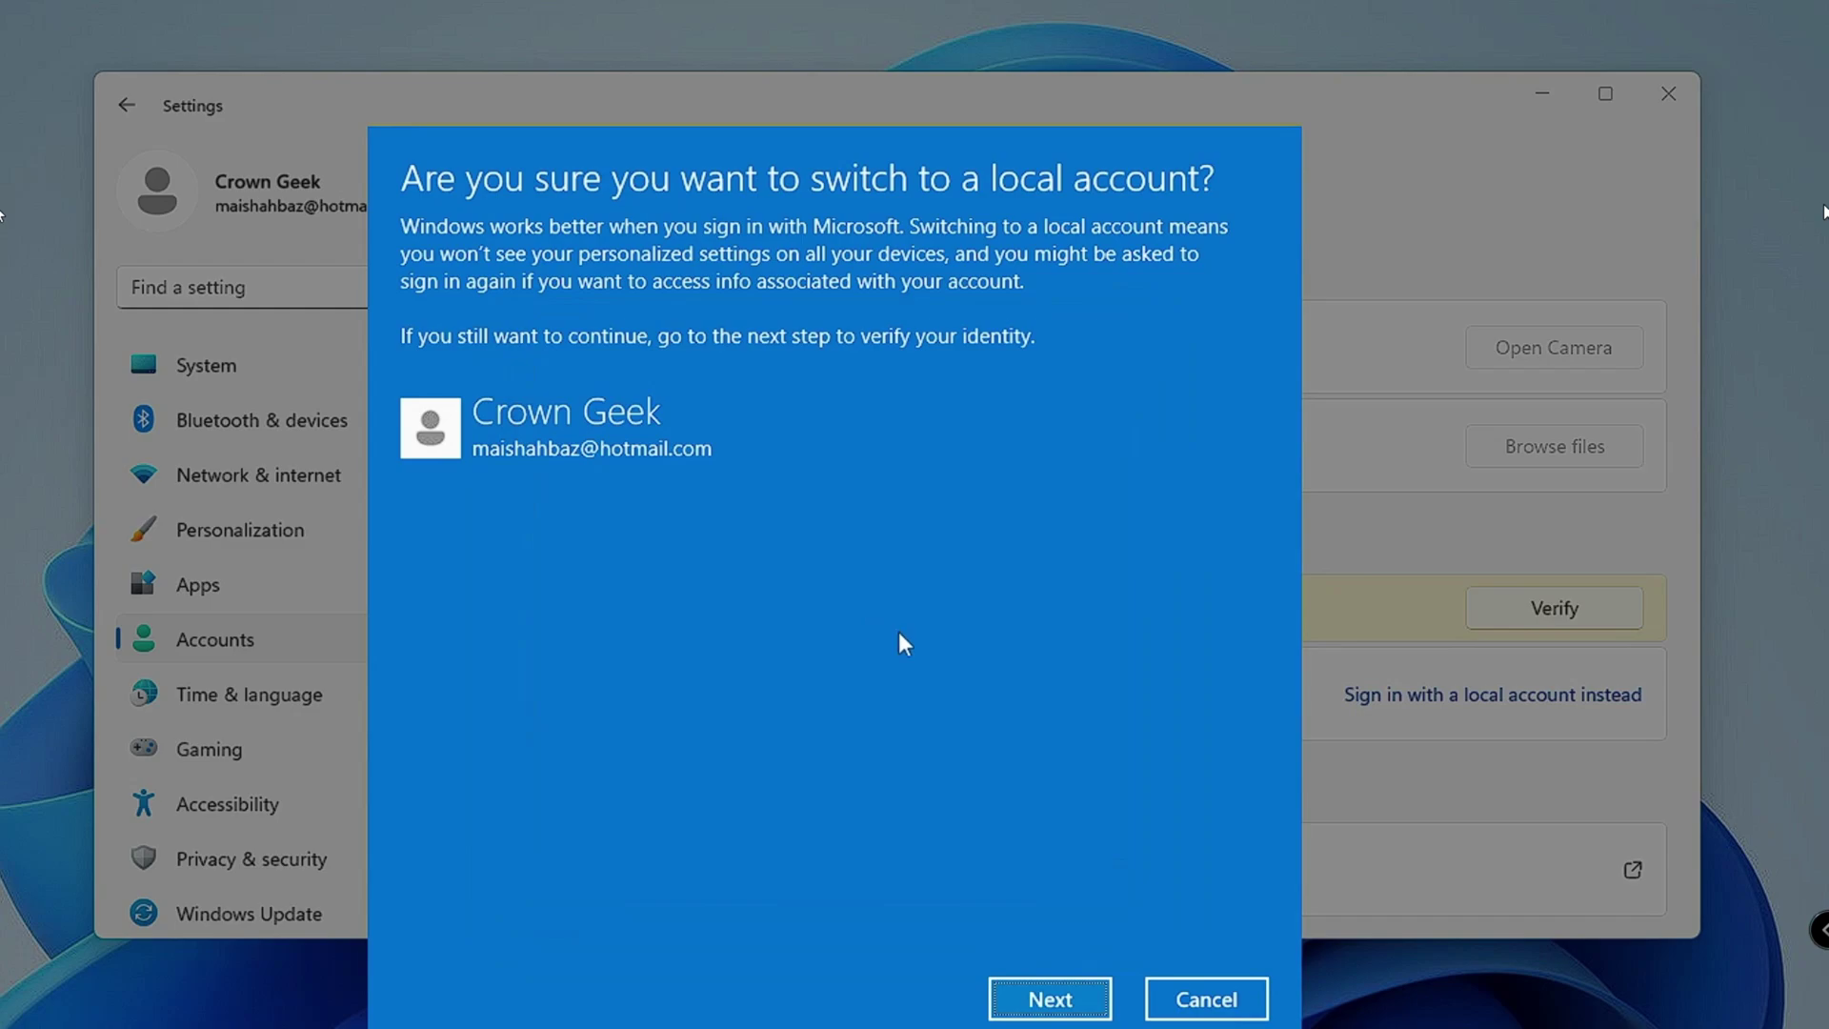
# Step: Enter Admin as the local user name, confirm the details, and sign out
pyautogui.write('Admin')
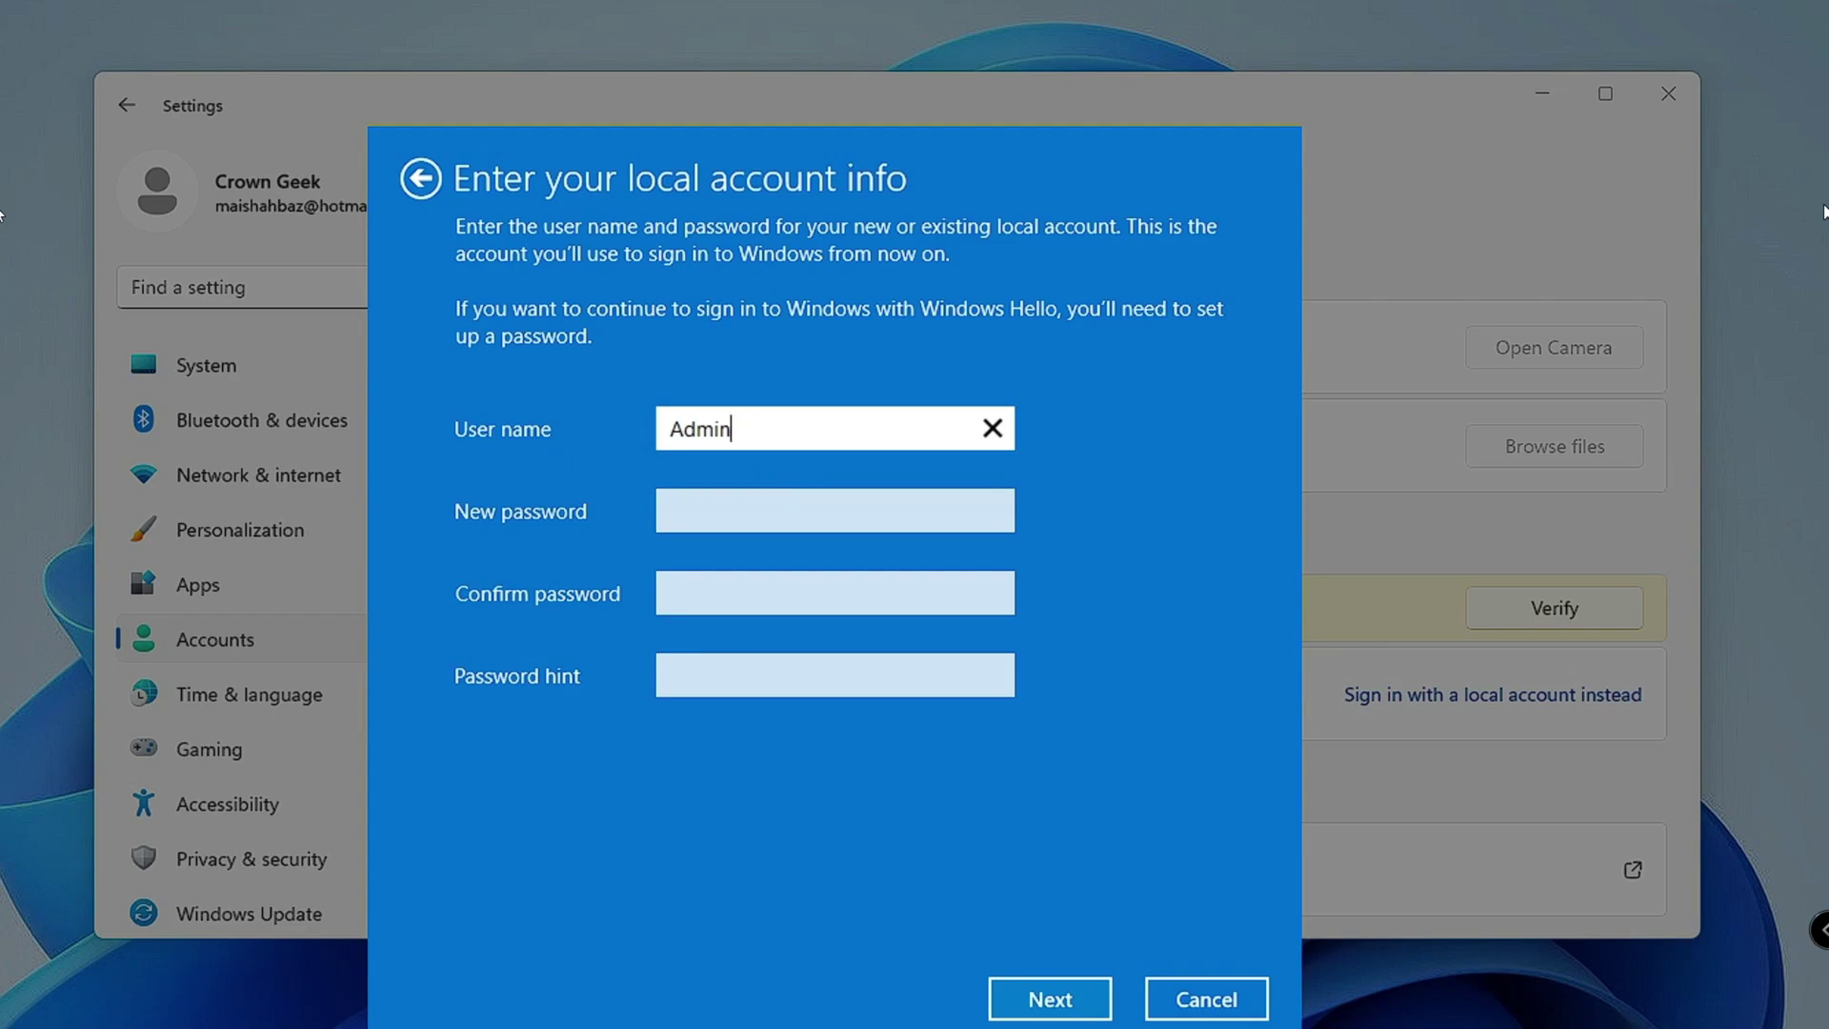
pyautogui.press('Tab')
pyautogui.press('Tab')
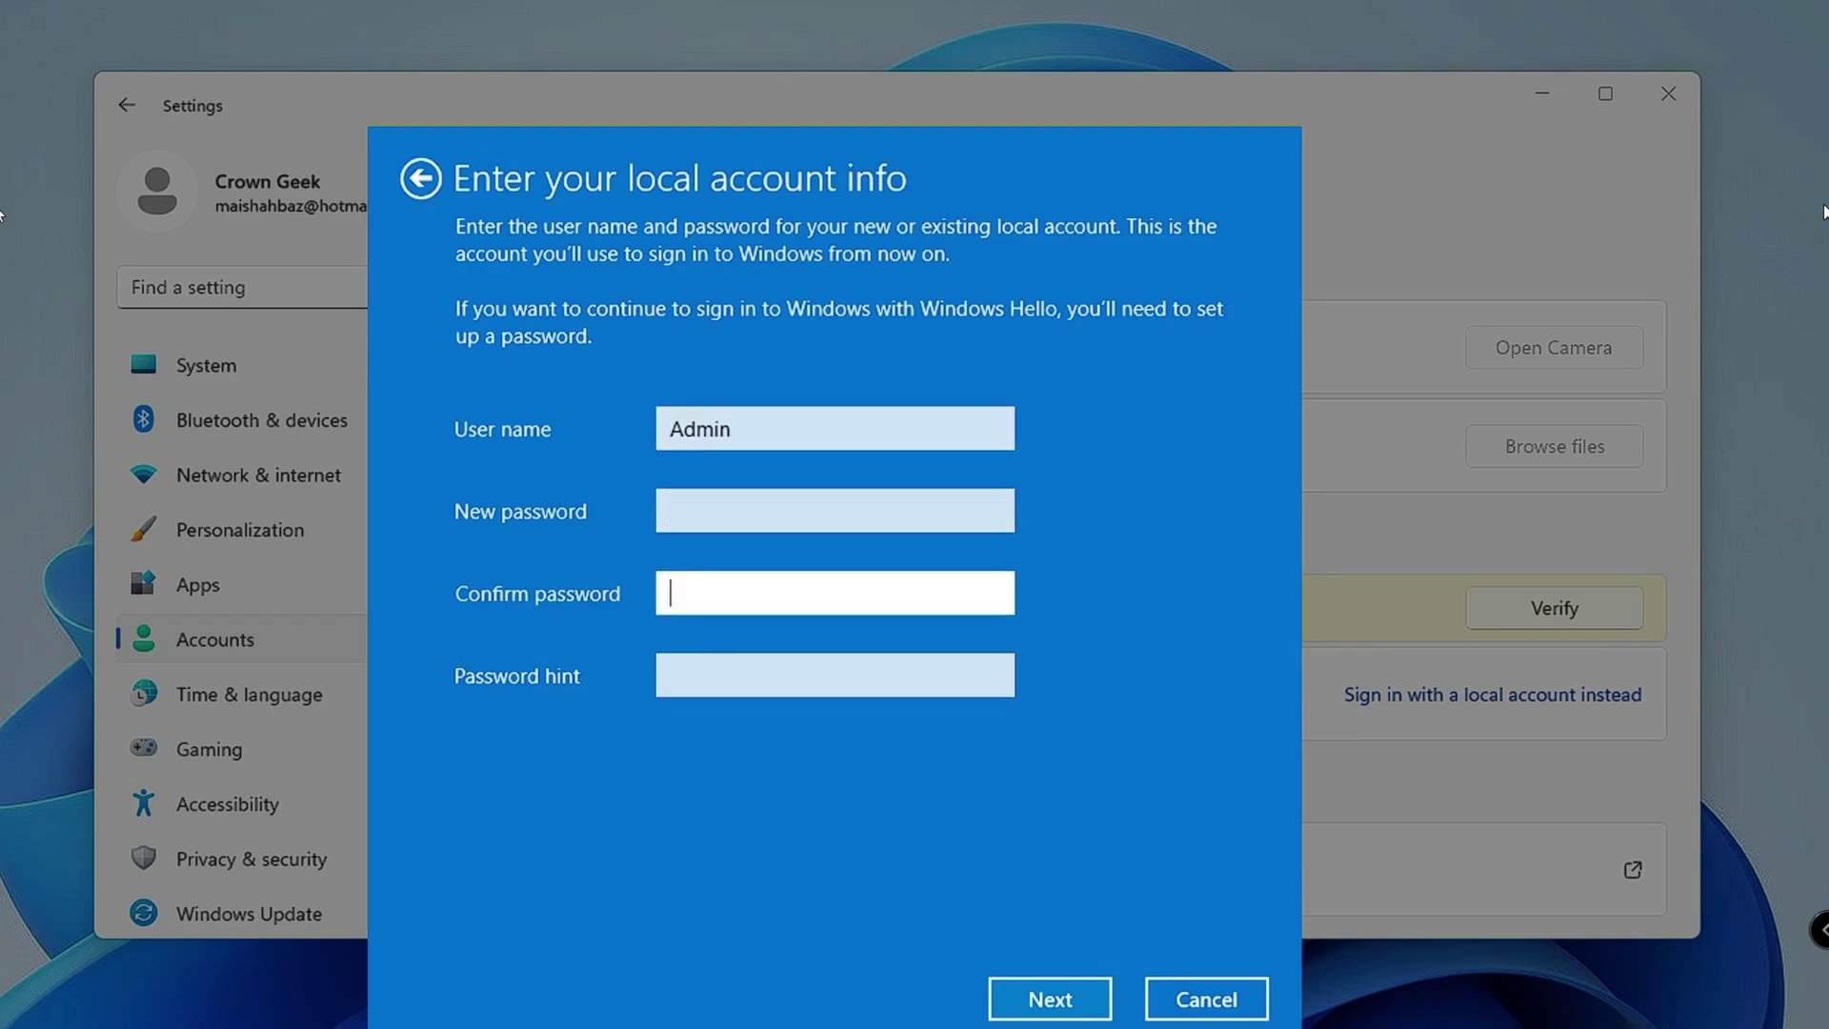
pyautogui.press('Tab')
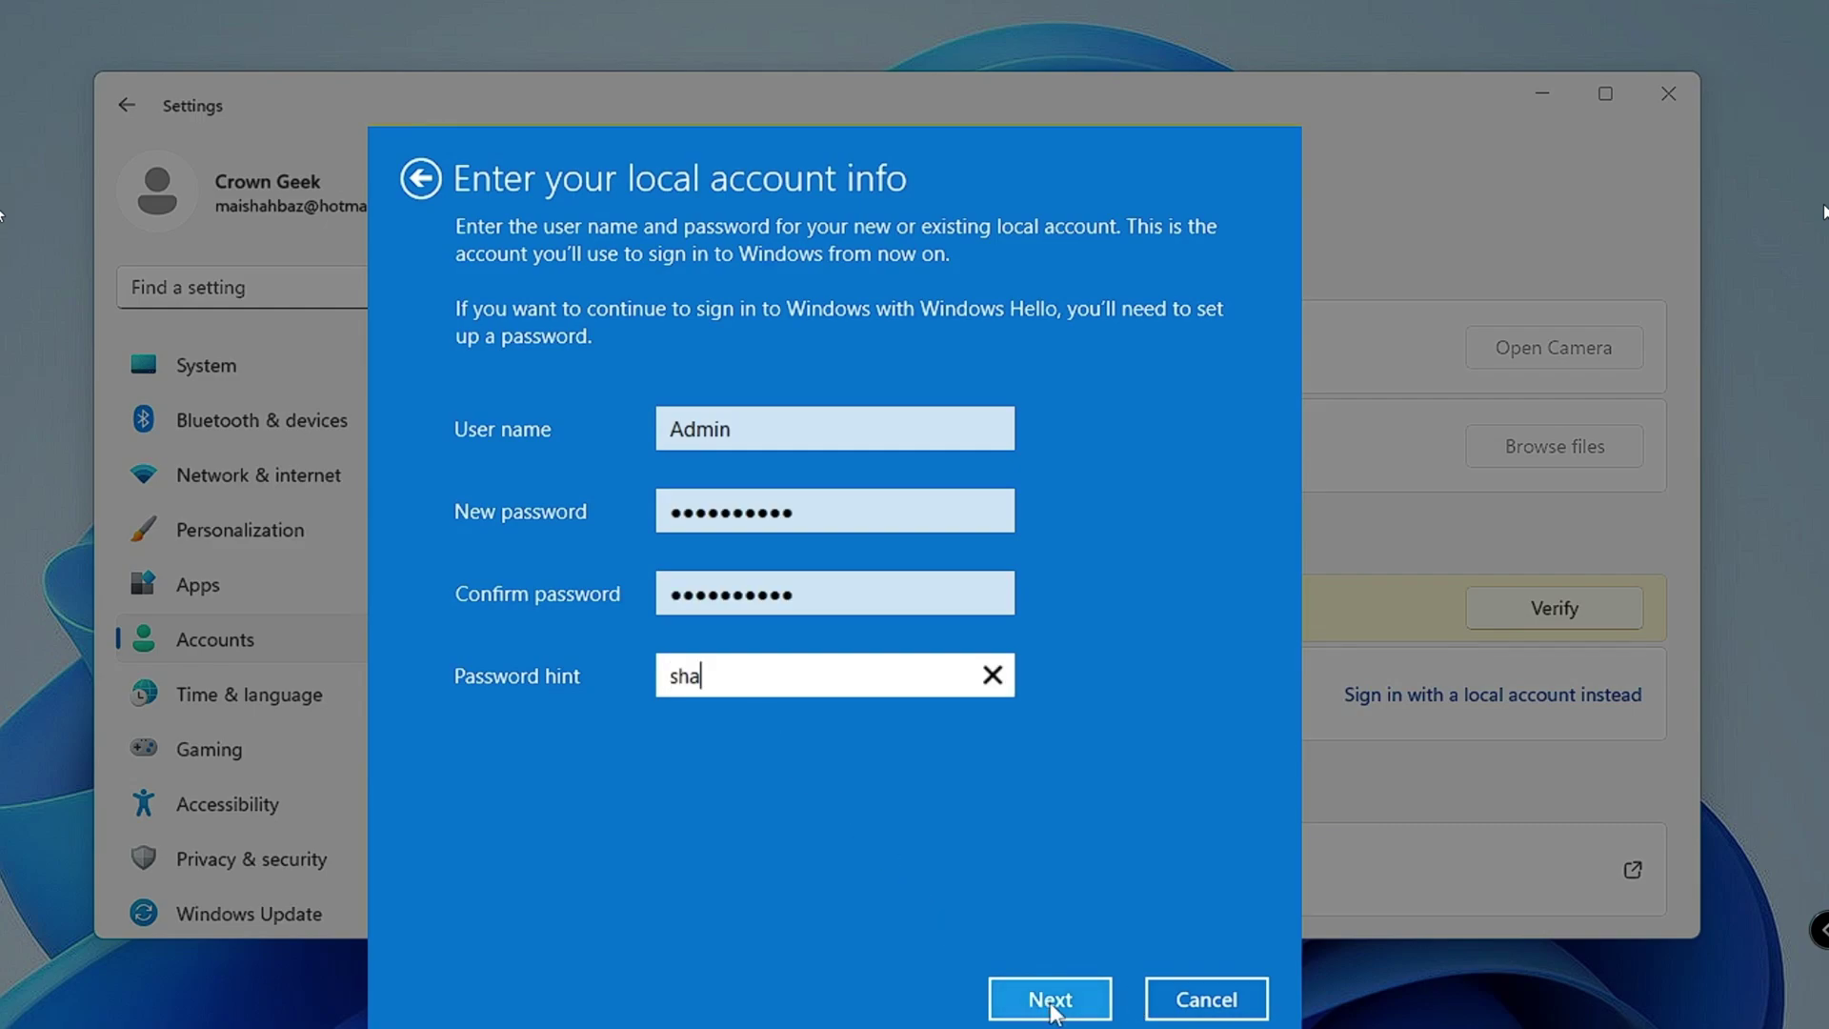
pyautogui.click(1050, 1001)
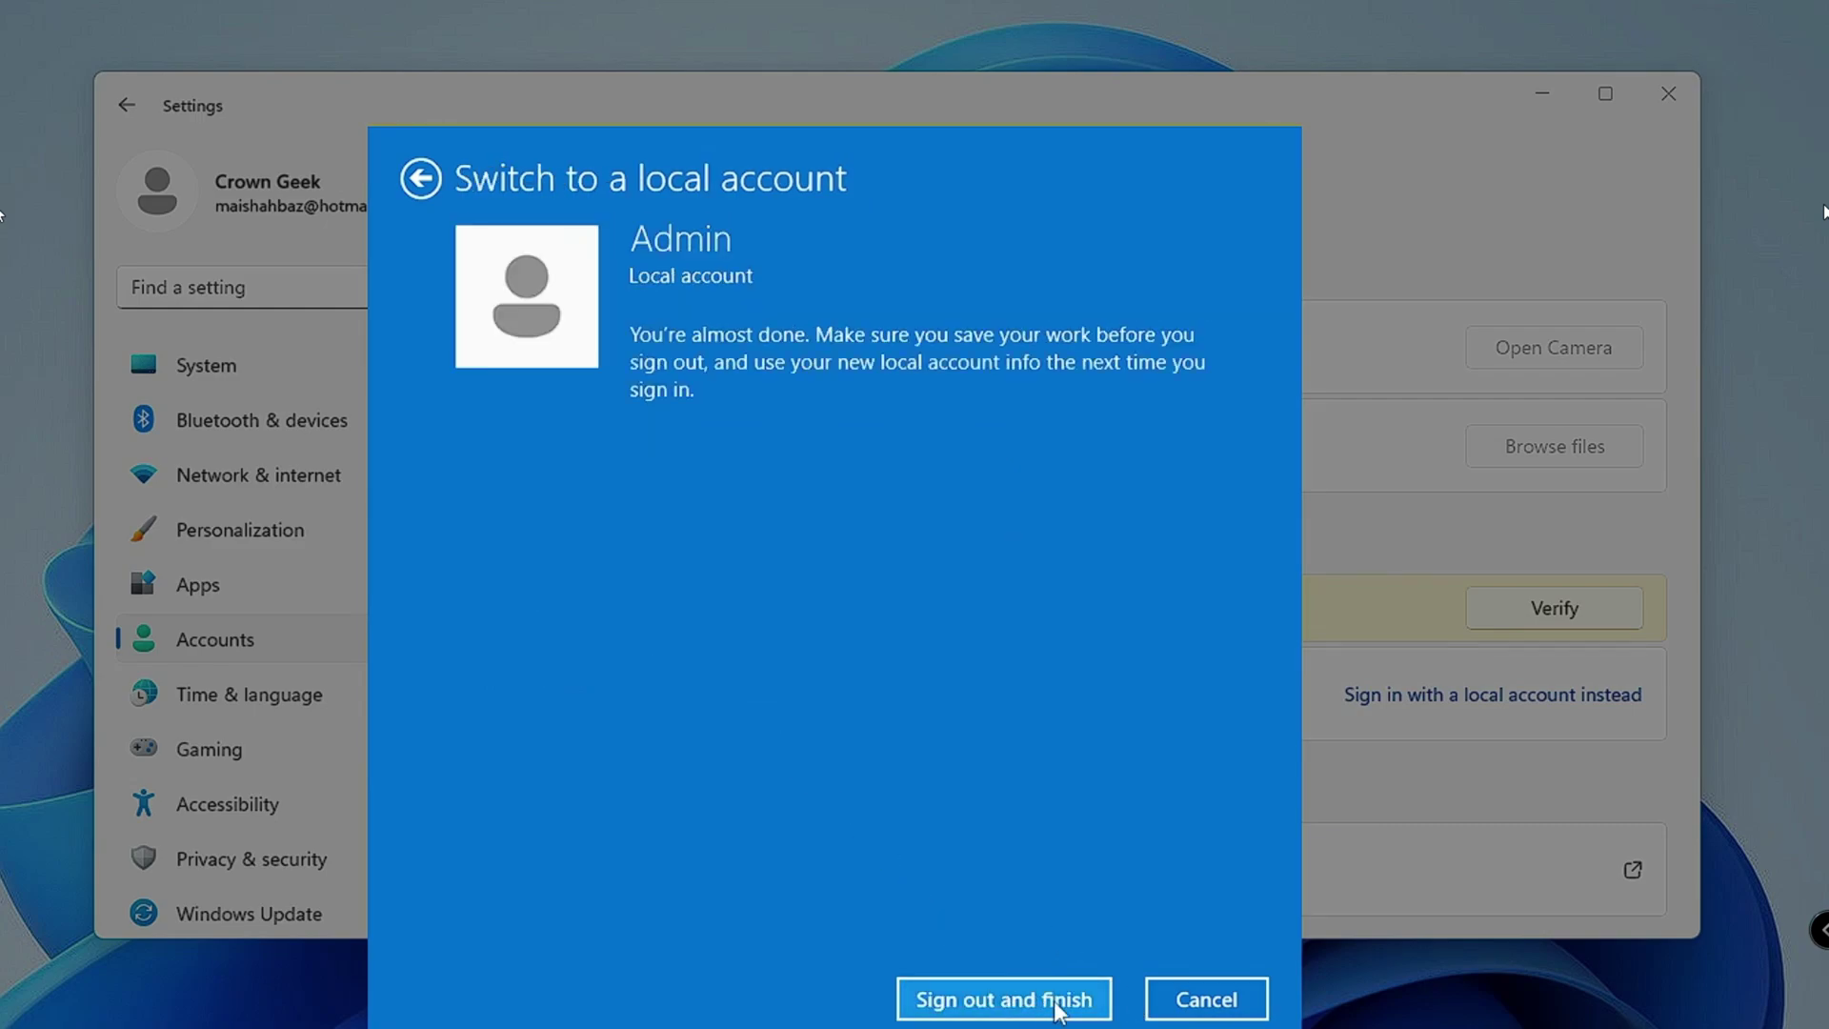
pyautogui.click(1052, 999)
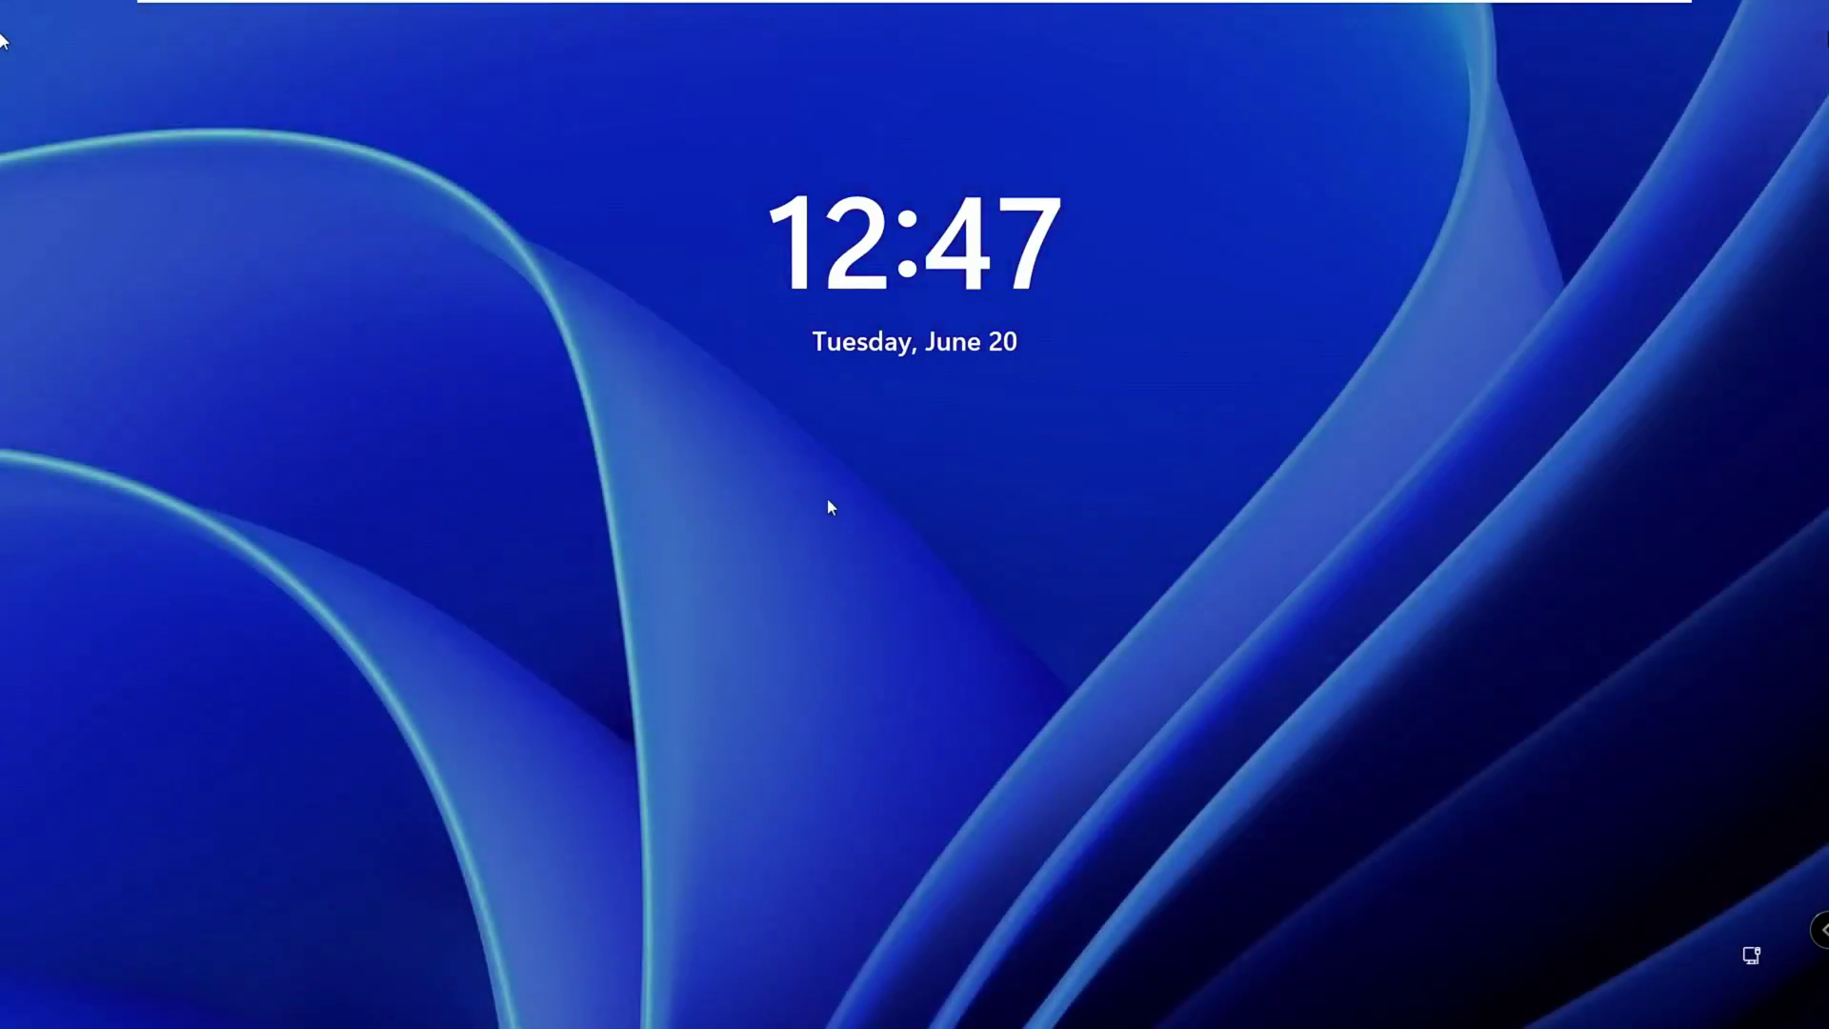
# Step: Dismiss the lock screen and sign in to the Admin account with its password
pyautogui.click(828, 507)
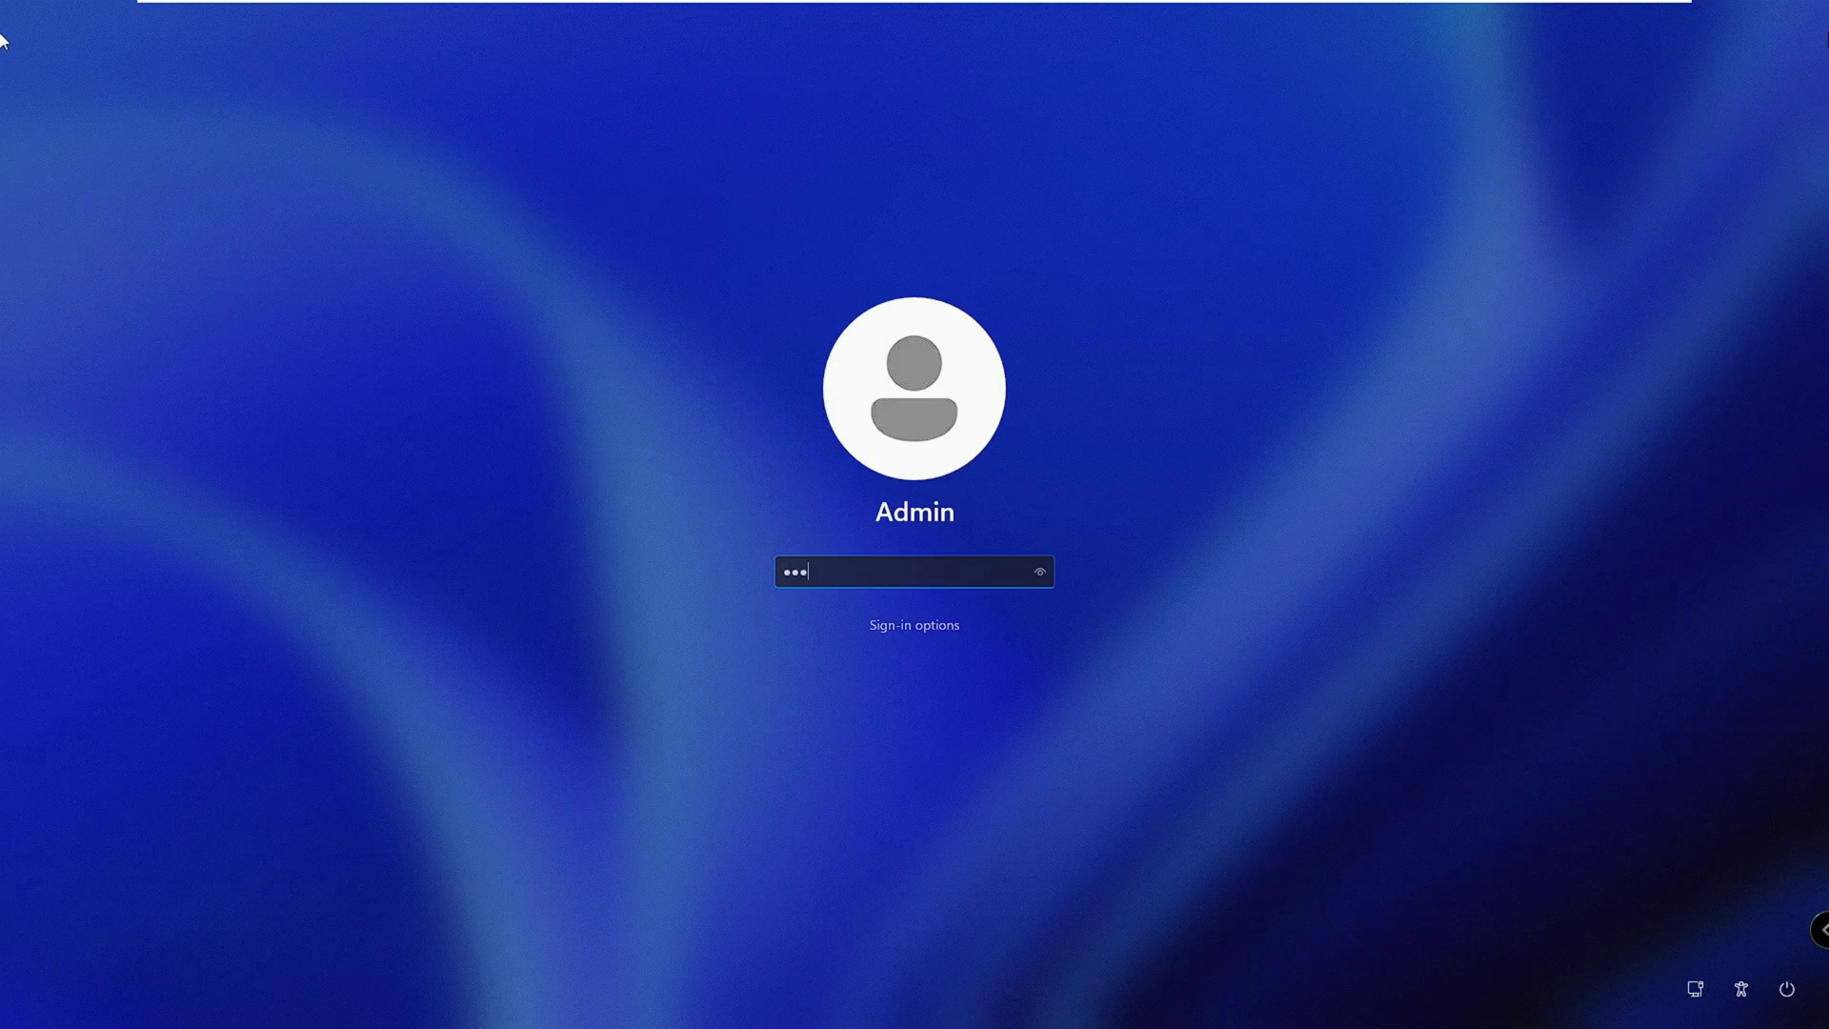
pyautogui.press('Return')
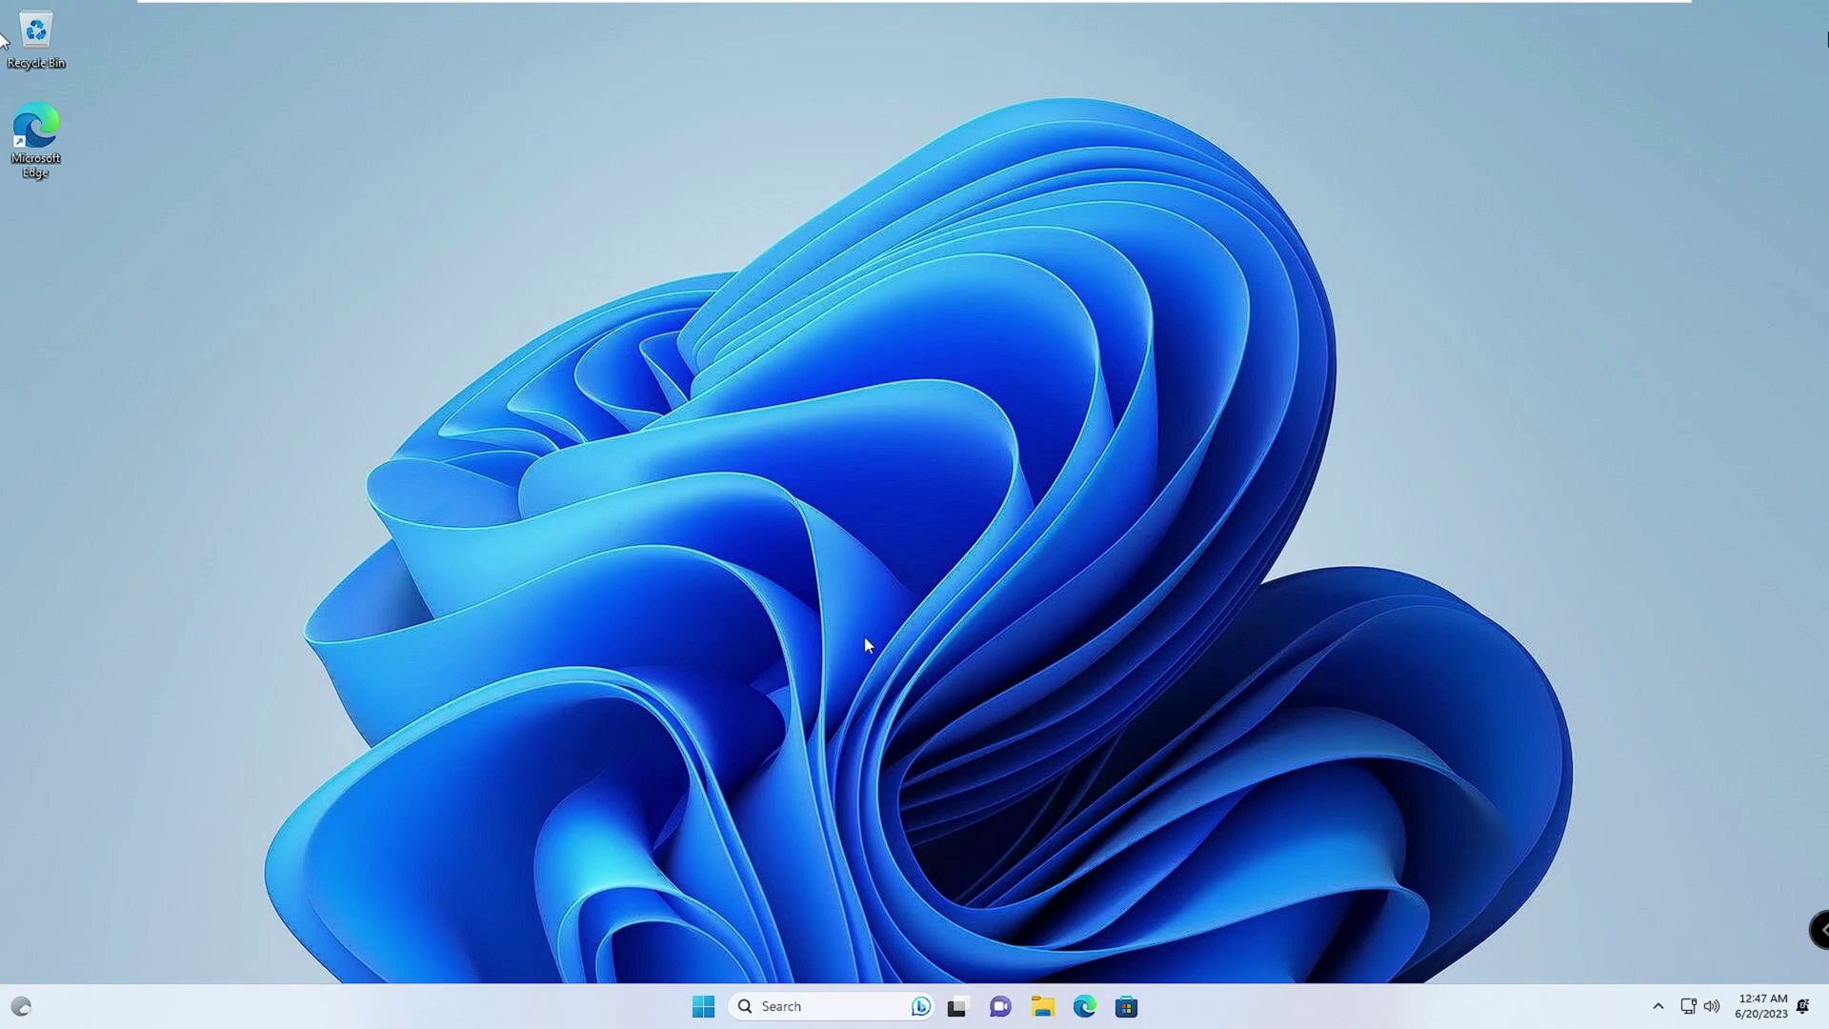
# Step: Reopen Settings on Accounts and scroll to verify Admin is a local administrator account
pyautogui.rightClick(707, 1012)
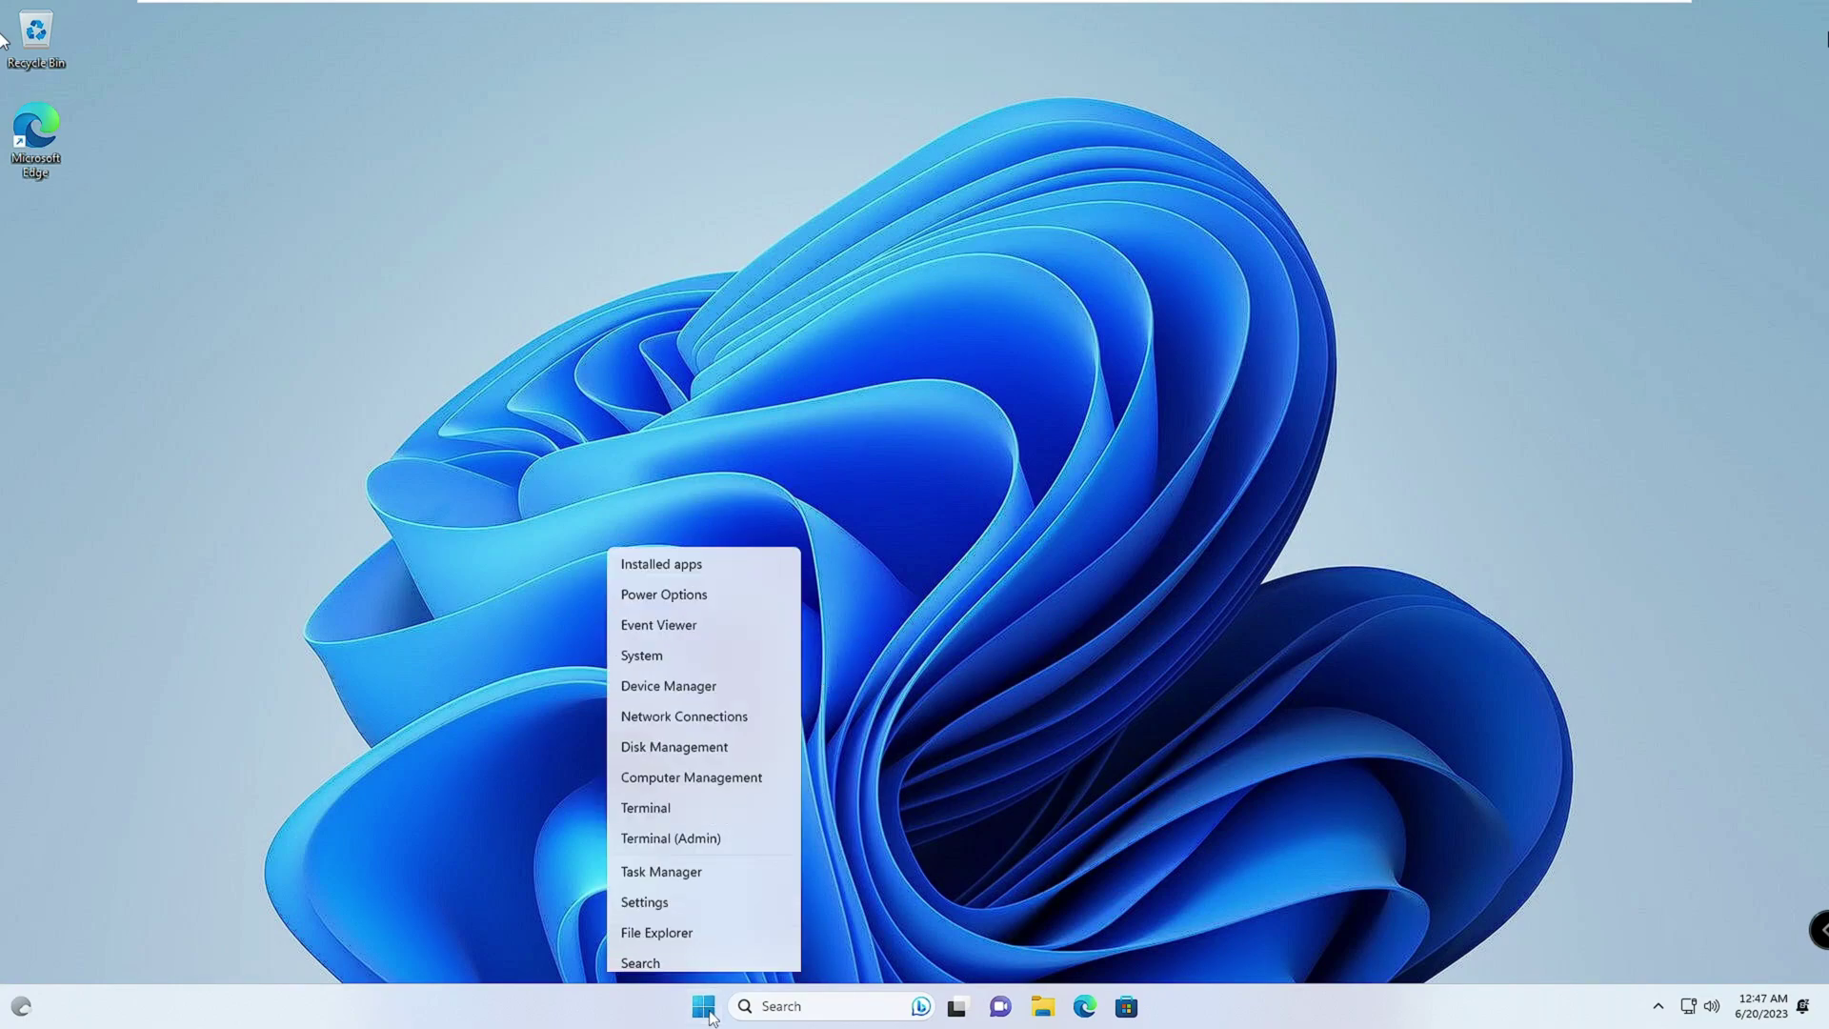
pyautogui.click(666, 798)
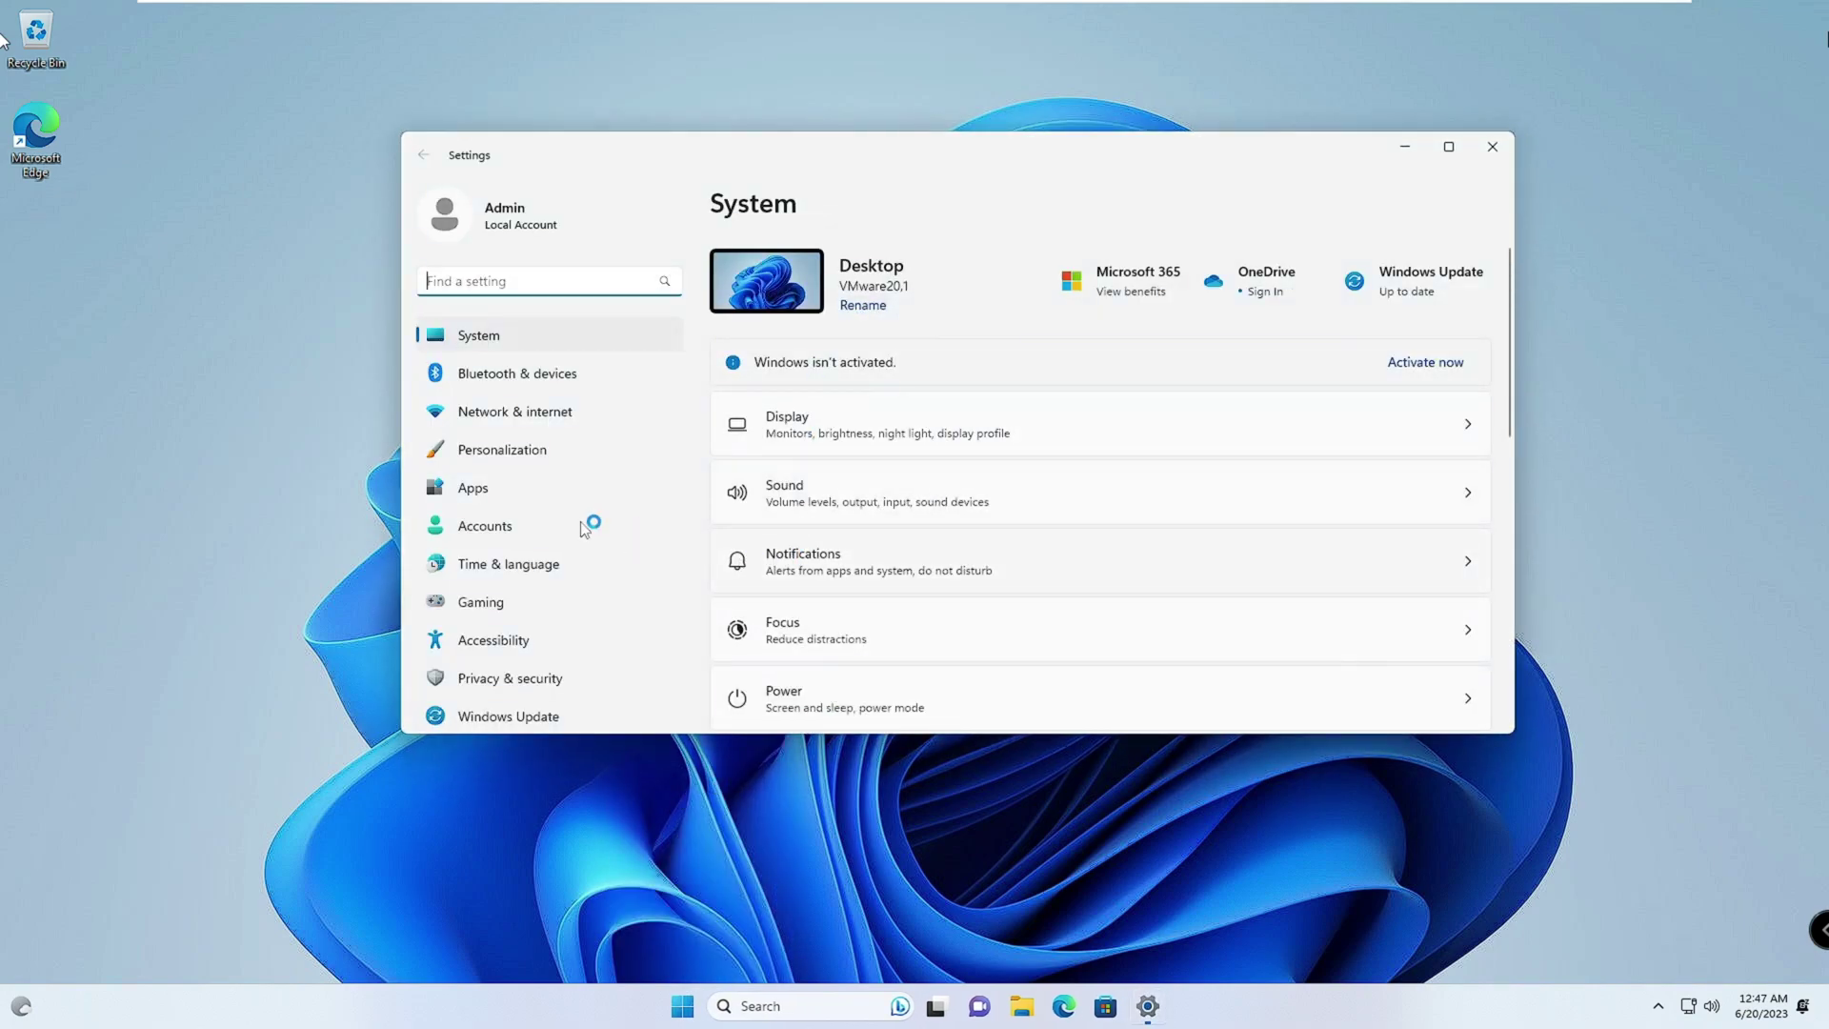
pyautogui.click(507, 526)
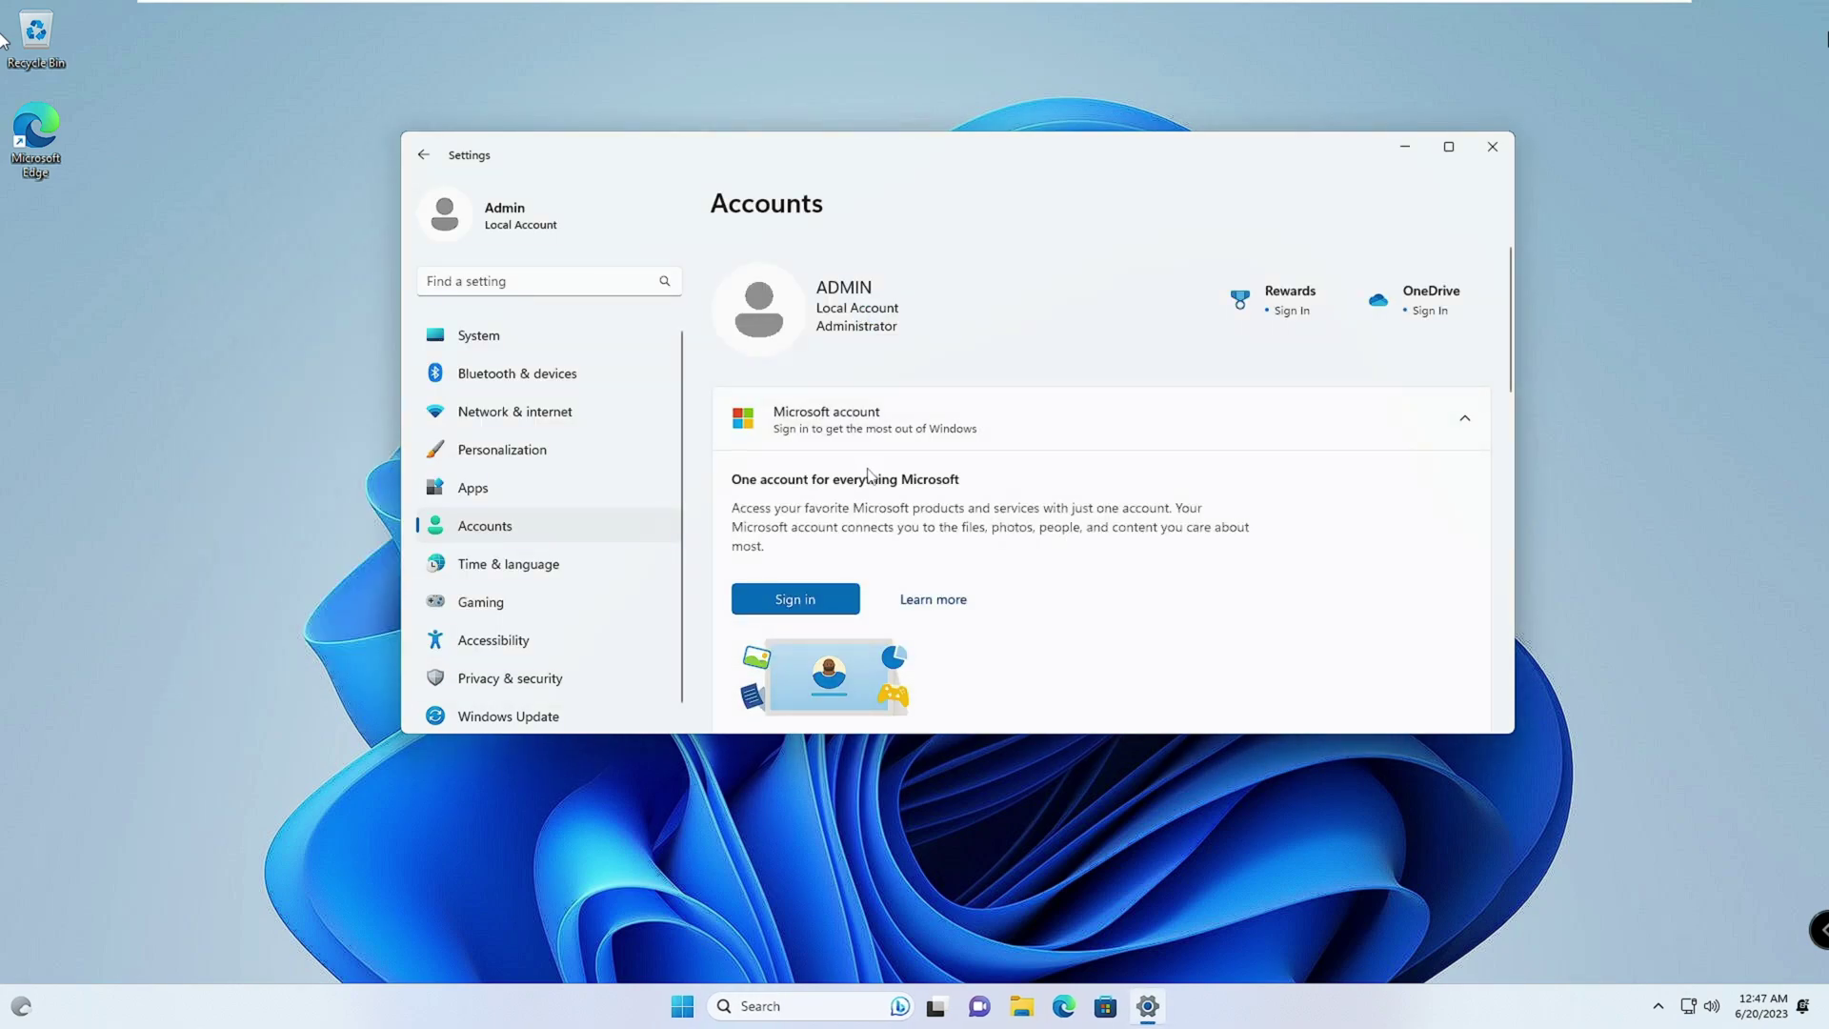
pyautogui.scroll(-4, 890, 424)
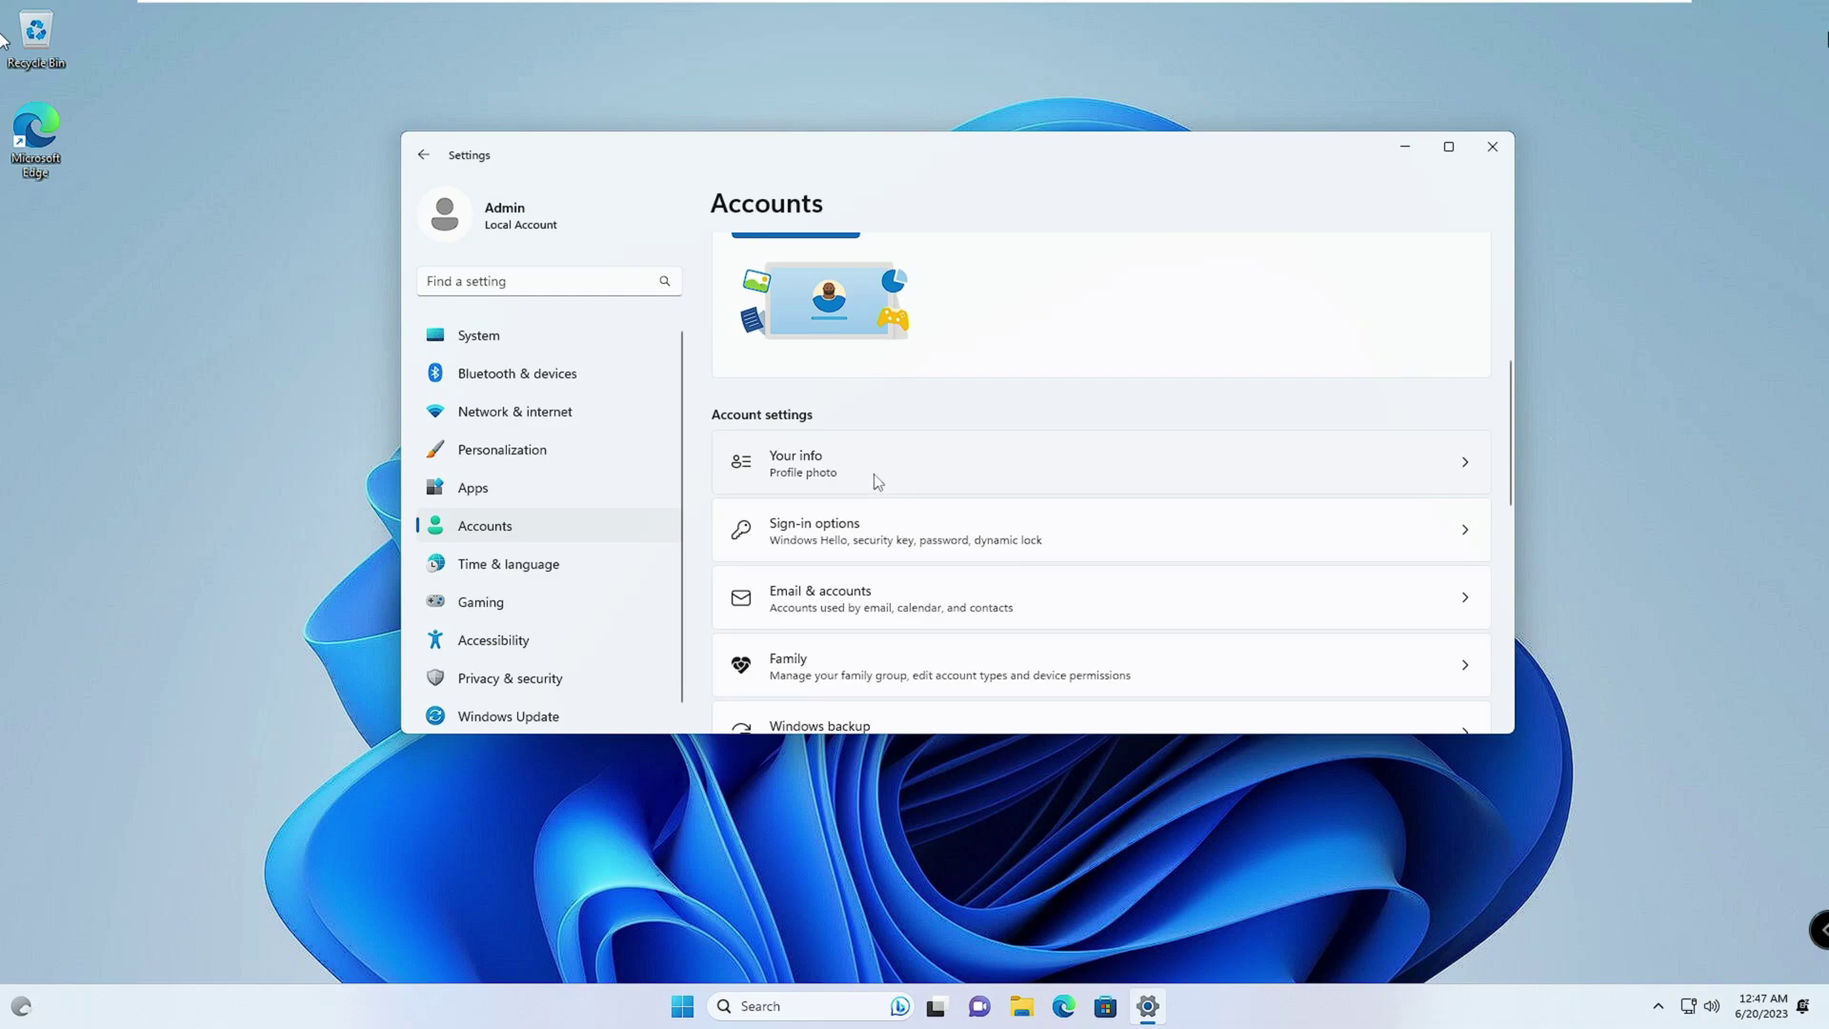
pyautogui.scroll(-1, 839, 471)
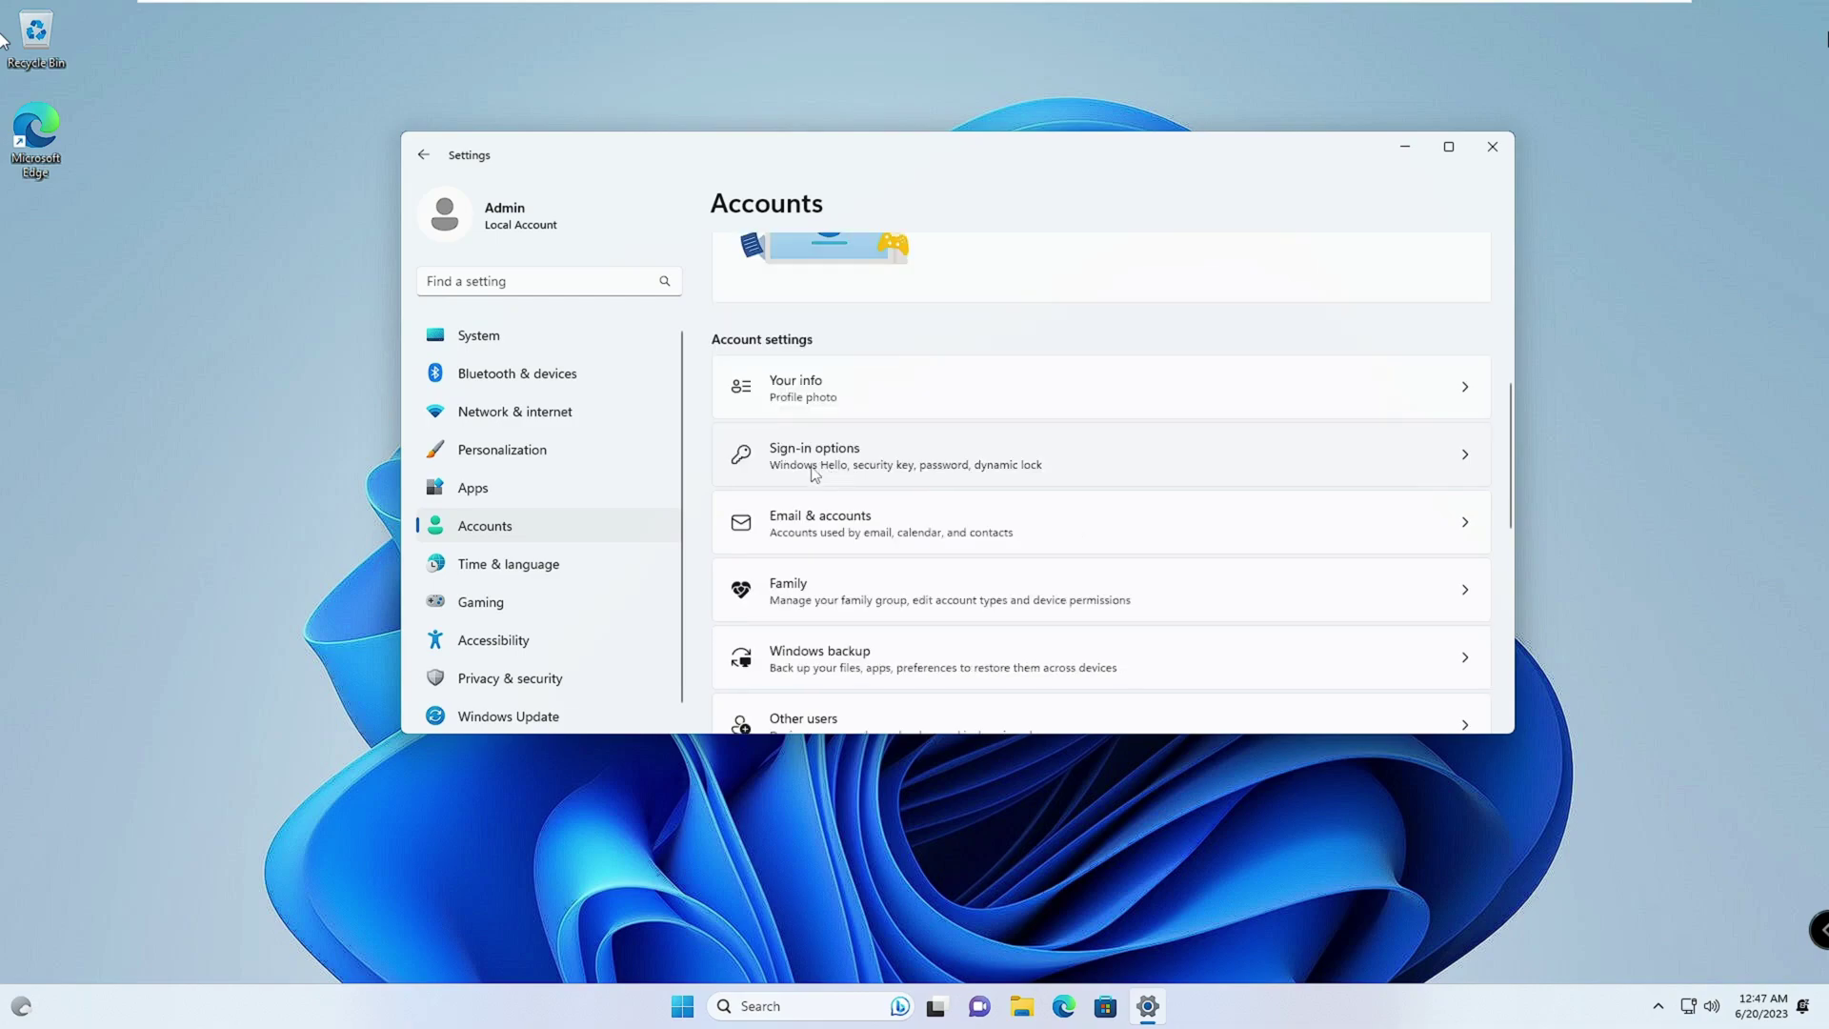